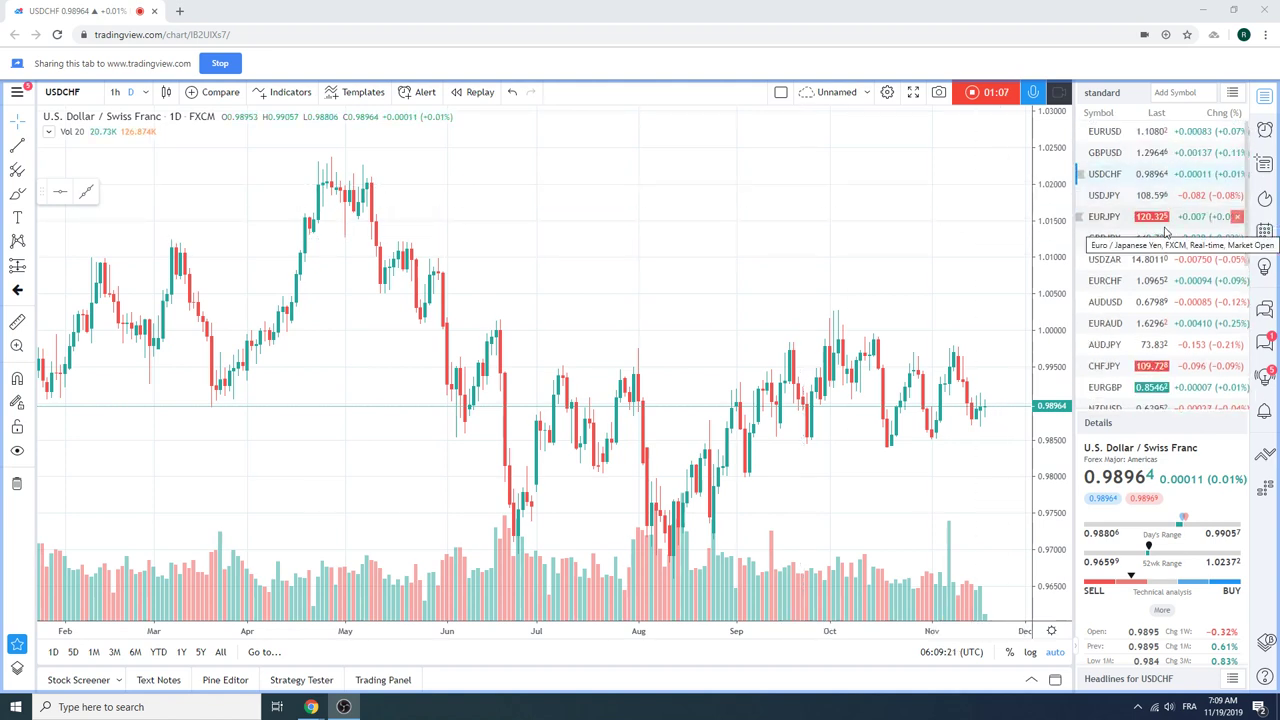
# - Look over the EURUSD daily chart, then return to the USDCHF chart
pyautogui.scroll(-1, 1159, 203)
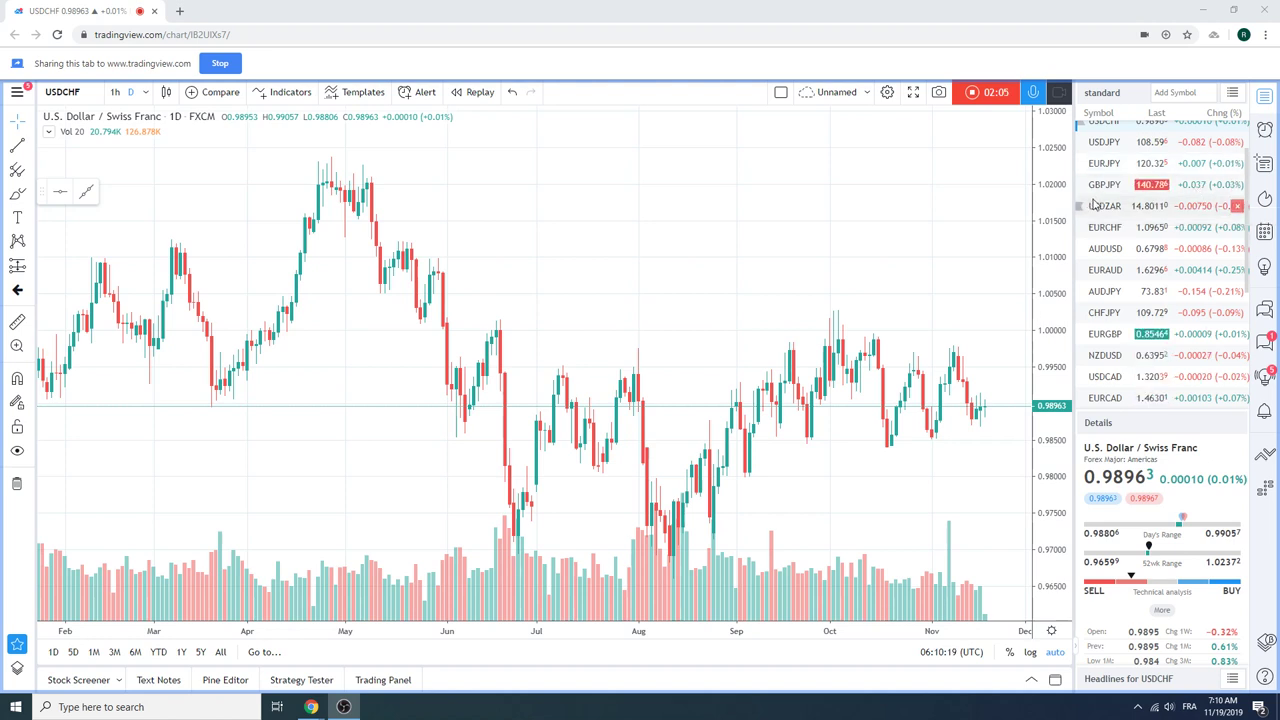
pyautogui.scroll(1, 1130, 180)
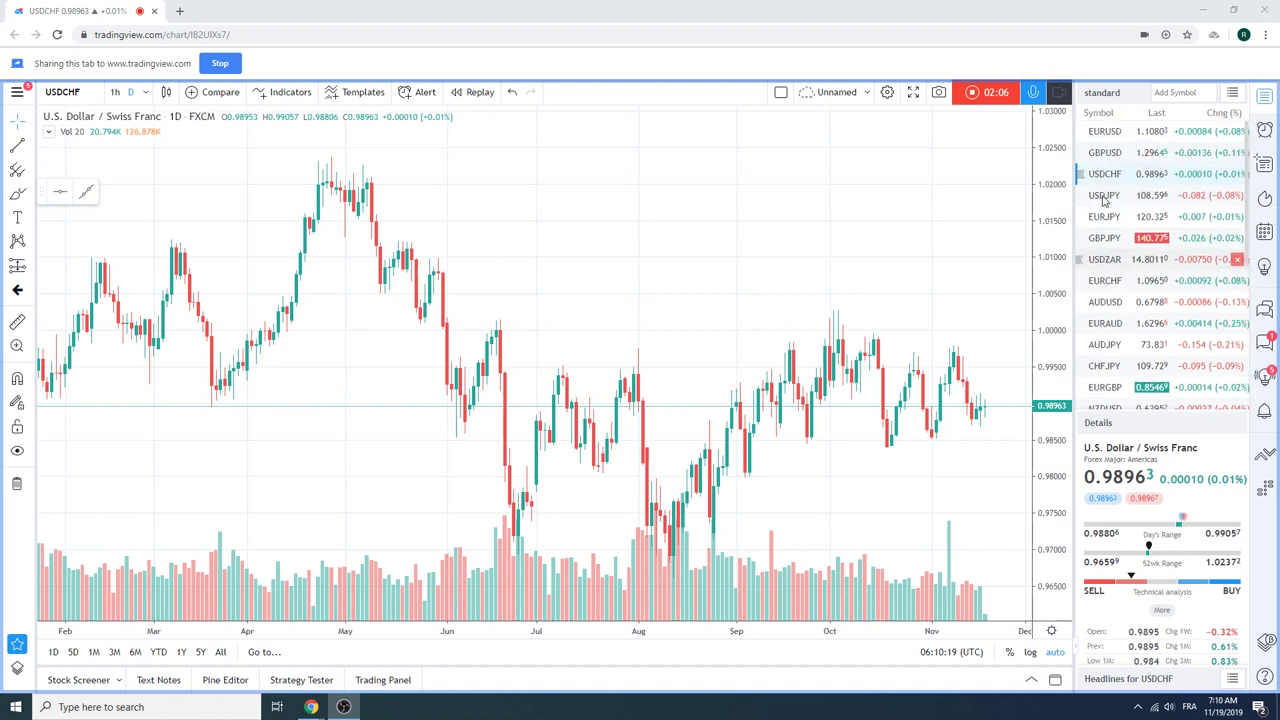
pyautogui.click(1105, 133)
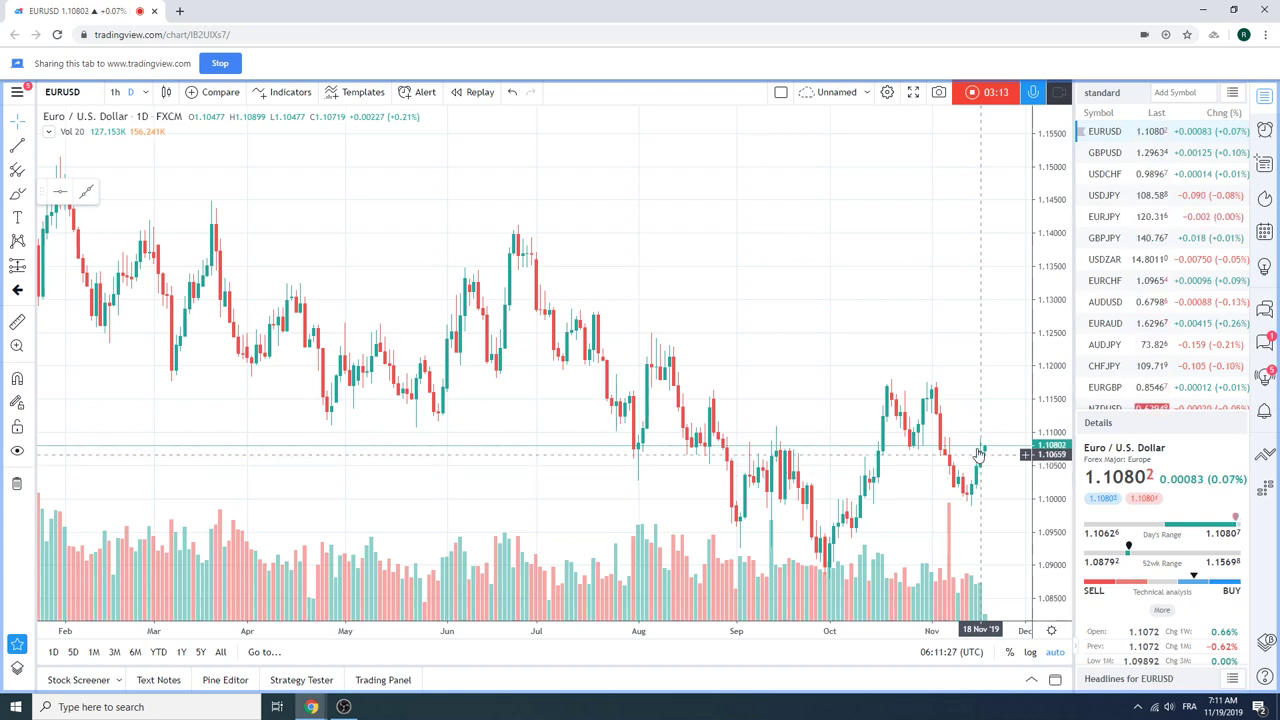
pyautogui.click(1108, 175)
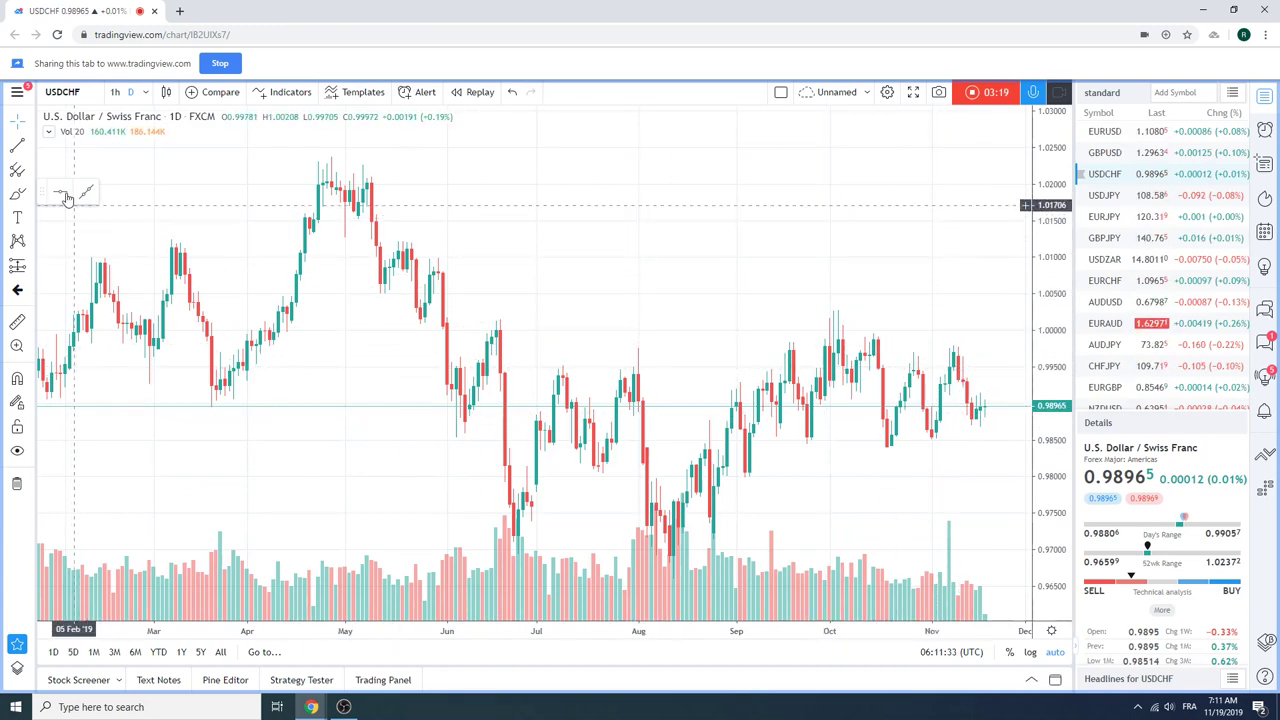
# - Draw an extended trendline from the early-September low through the late-October low
pyautogui.click(31, 148)
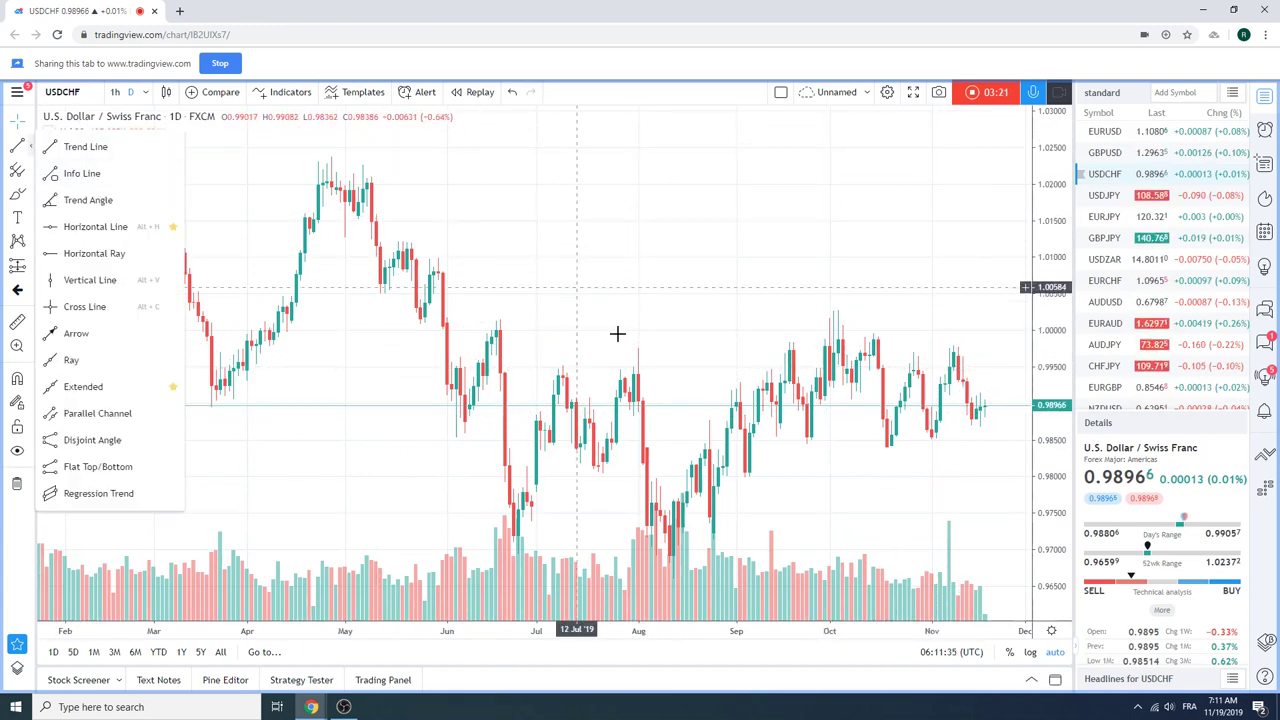
pyautogui.click(142, 388)
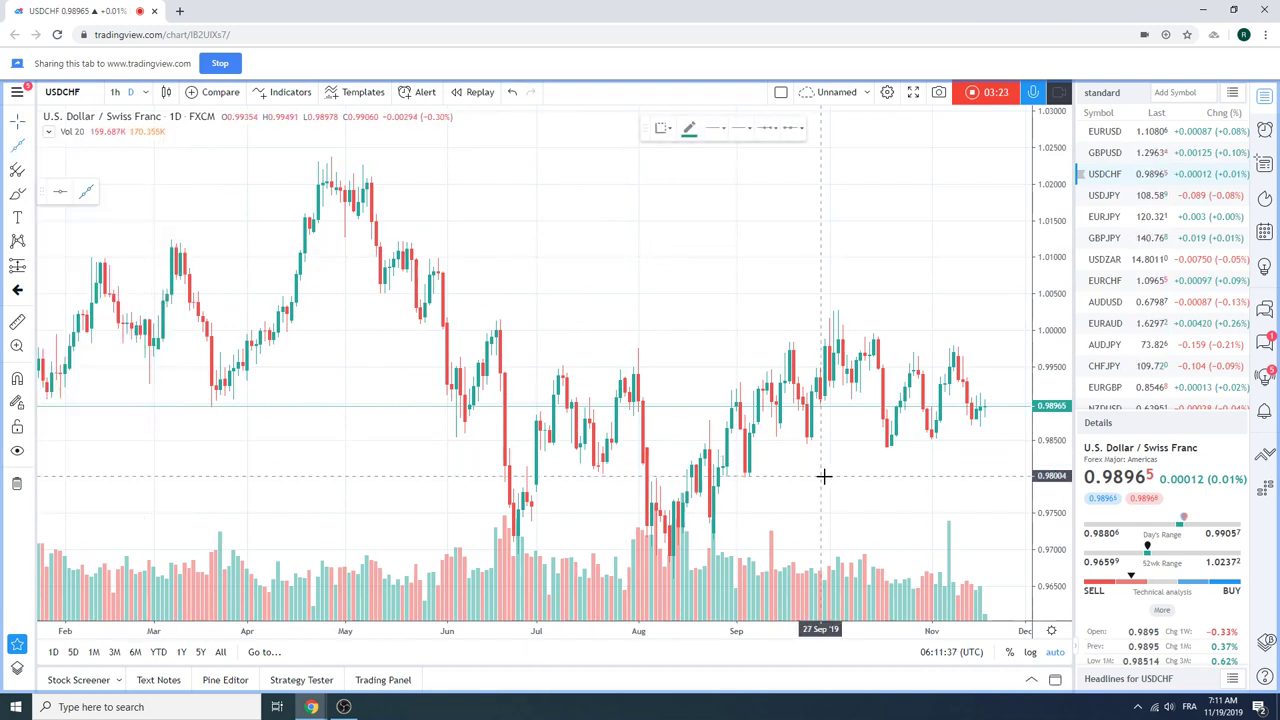
pyautogui.click(749, 475)
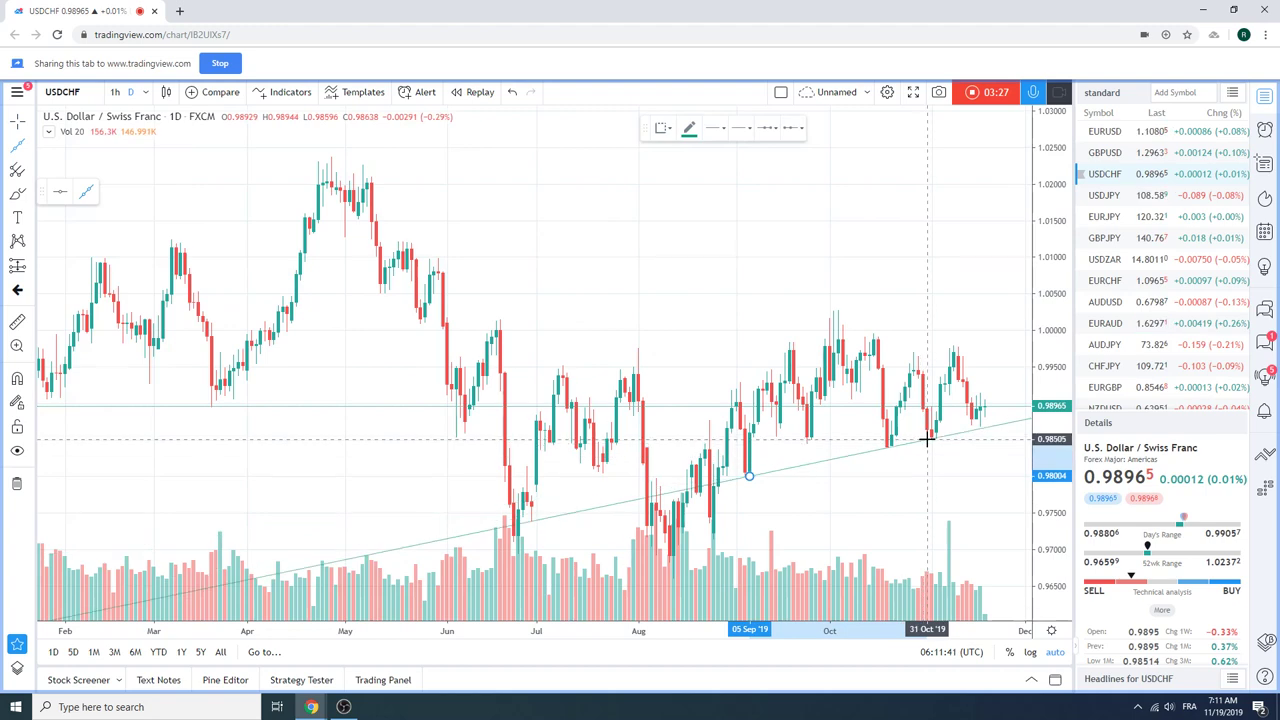
pyautogui.click(928, 438)
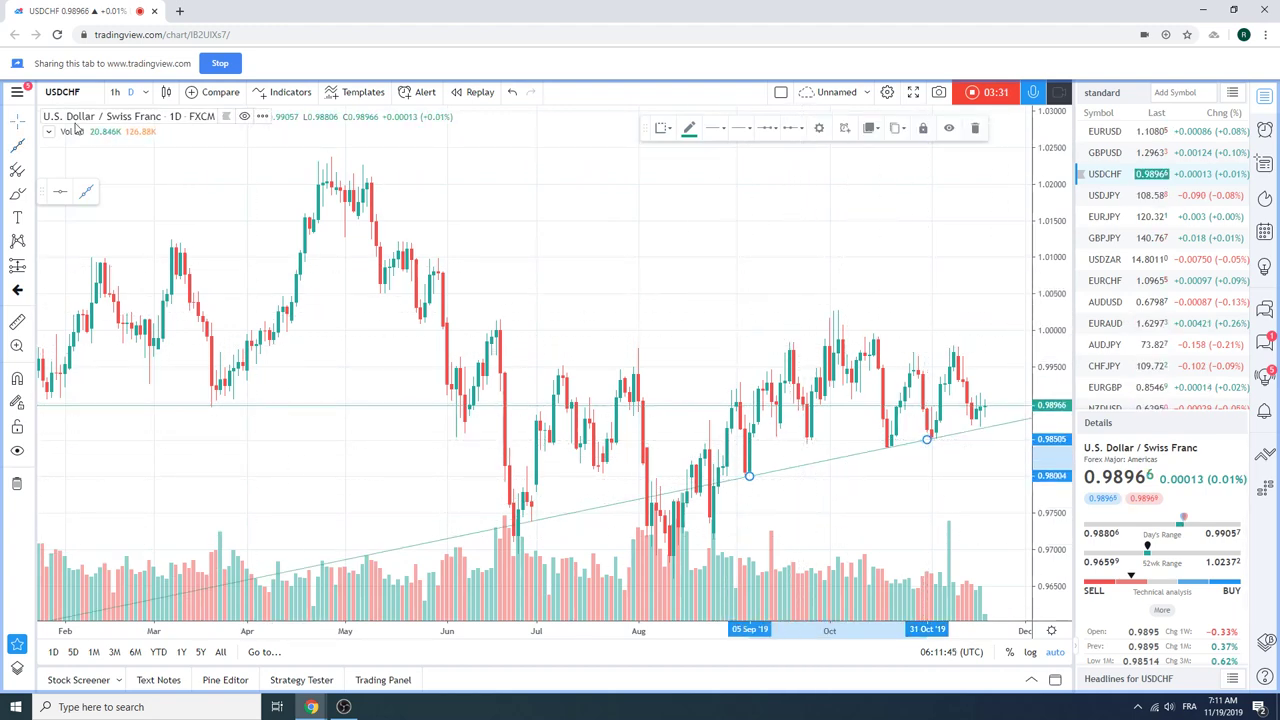
# - Draw a steeper extended trendline from the mid-August low to the latest candles
pyautogui.click(30, 146)
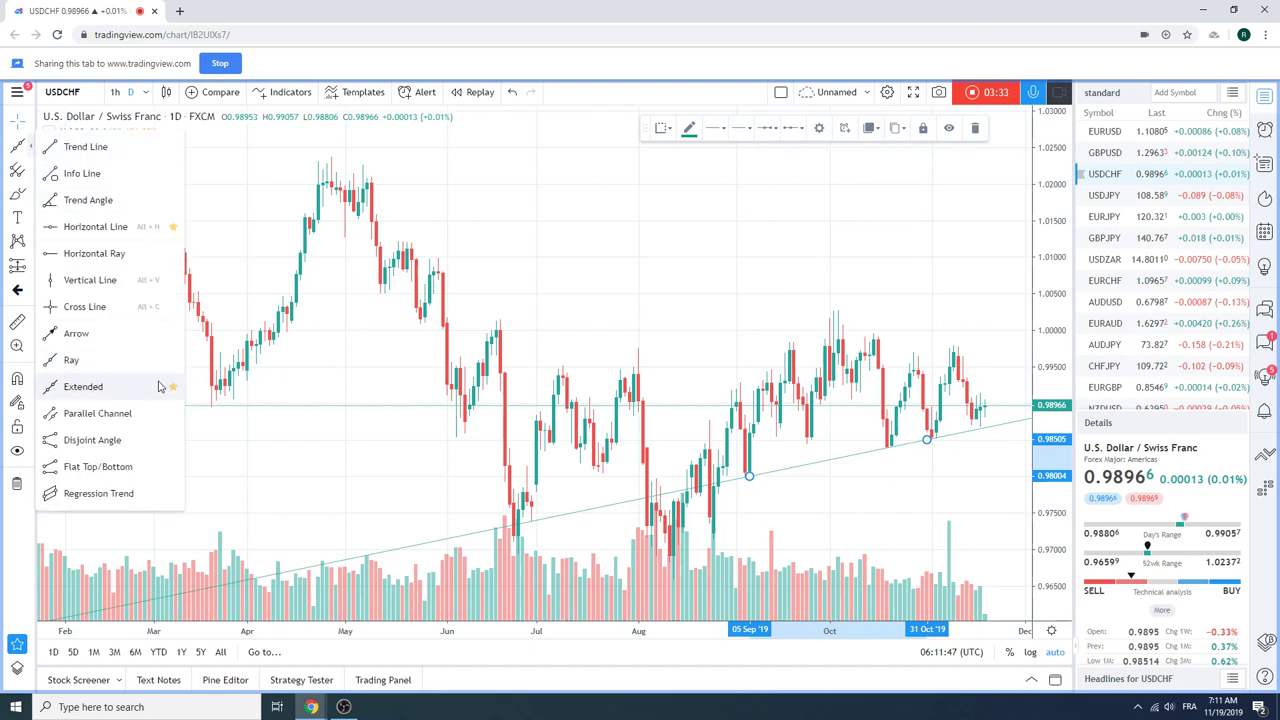
pyautogui.click(120, 385)
pyautogui.click(678, 557)
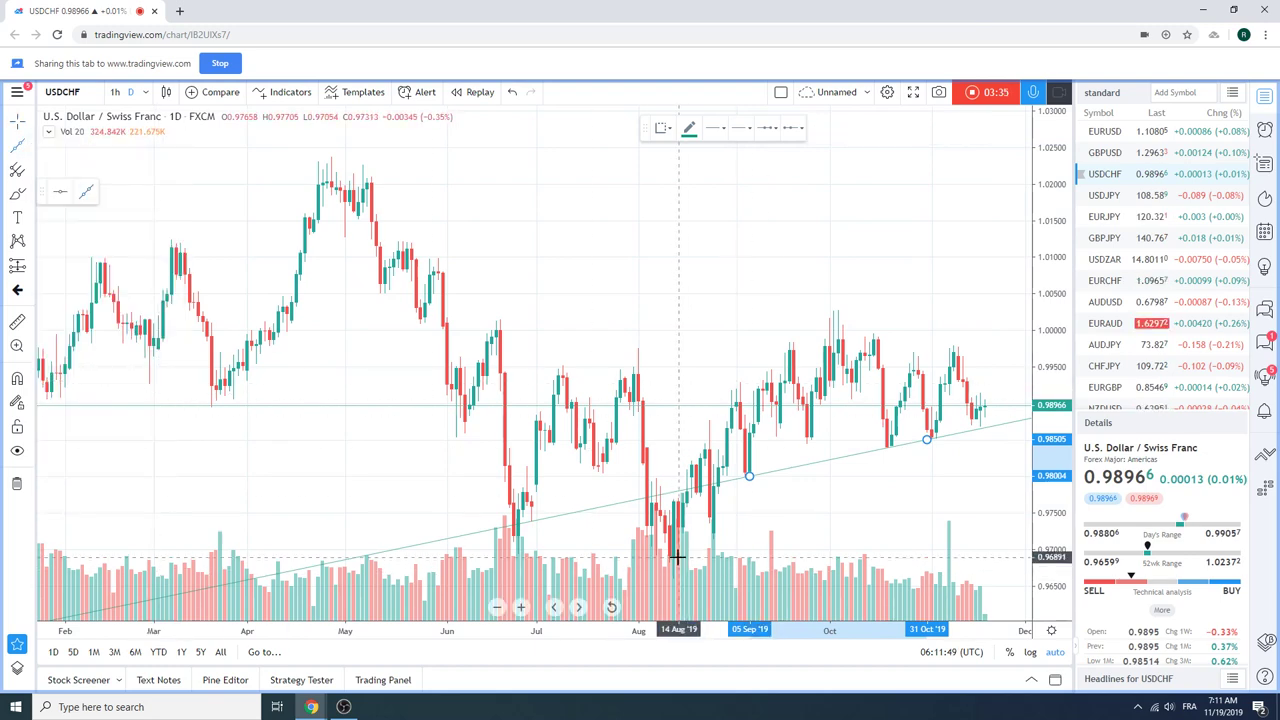
pyautogui.click(1002, 415)
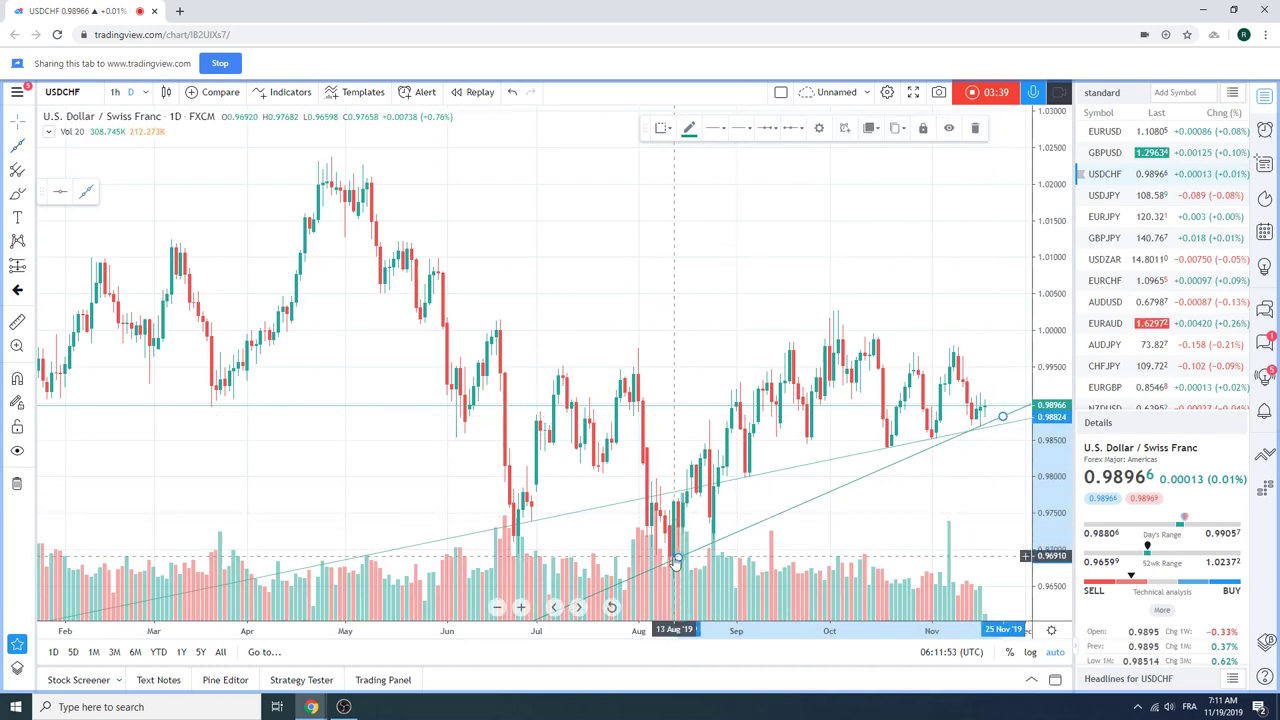
# - Remove the steeper mid-August extended trendline from the USDCHF chart
pyautogui.rightClick(835, 495)
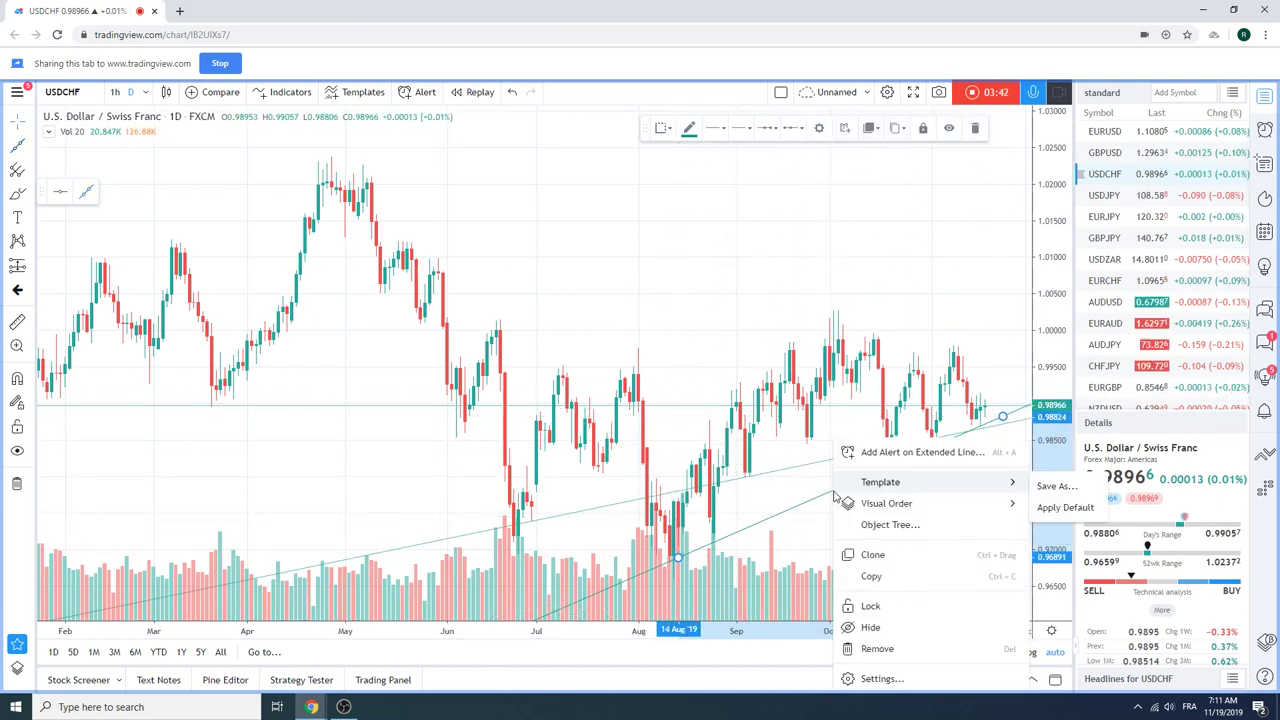
pyautogui.click(894, 646)
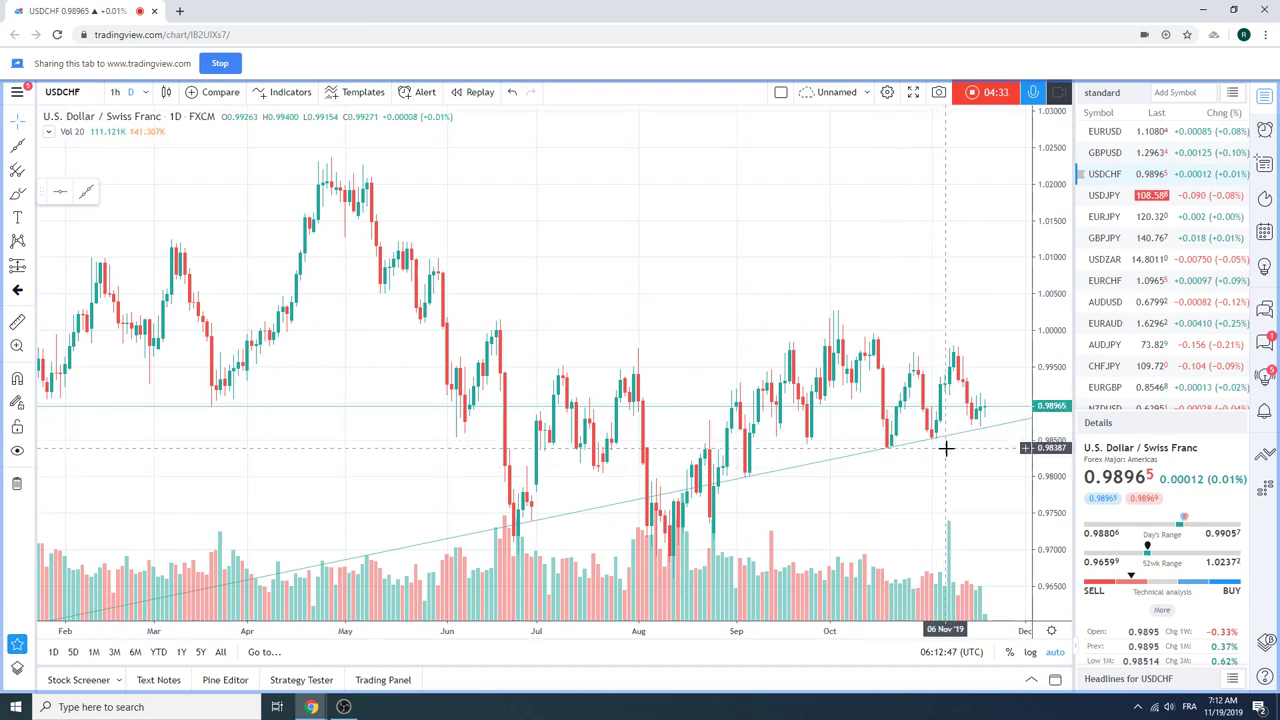
# - Load the Euro / Swiss Franc (EURCHF) daily chart from the watchlist
pyautogui.click(1104, 280)
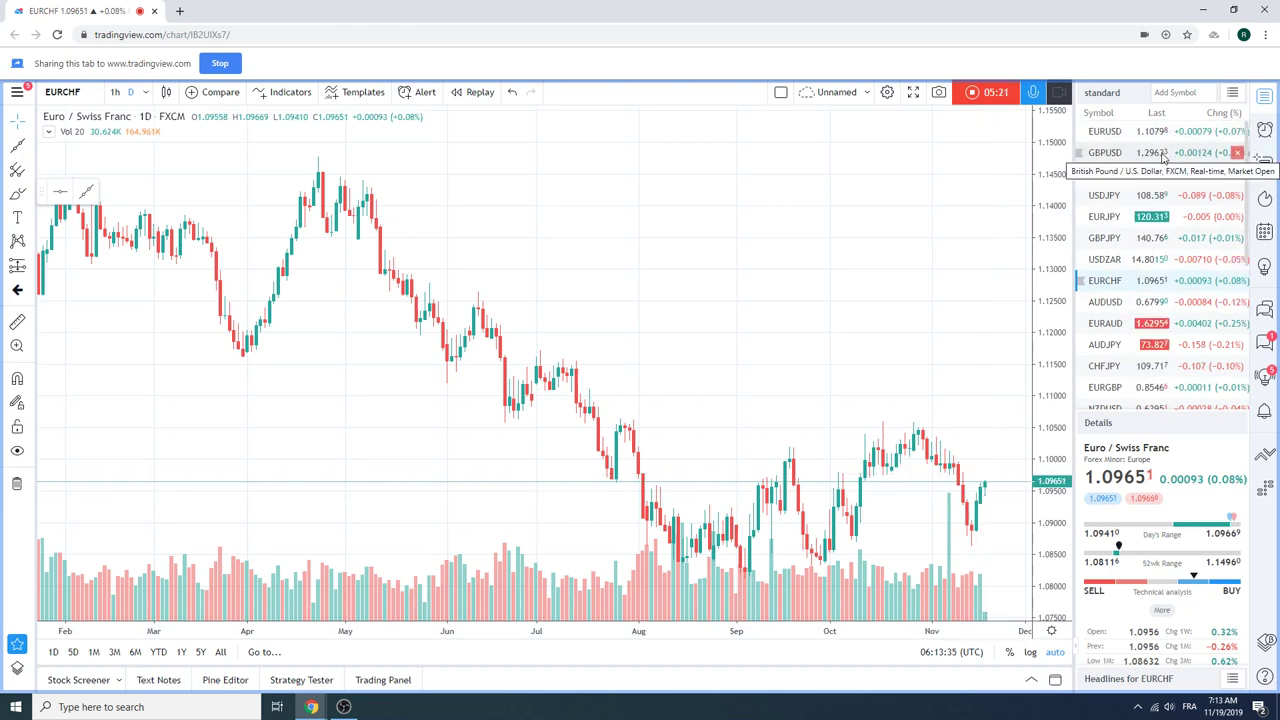
# - Switch the chart to the U.S. Dollar / Japanese Yen (USDJPY) daily chart
pyautogui.click(1105, 197)
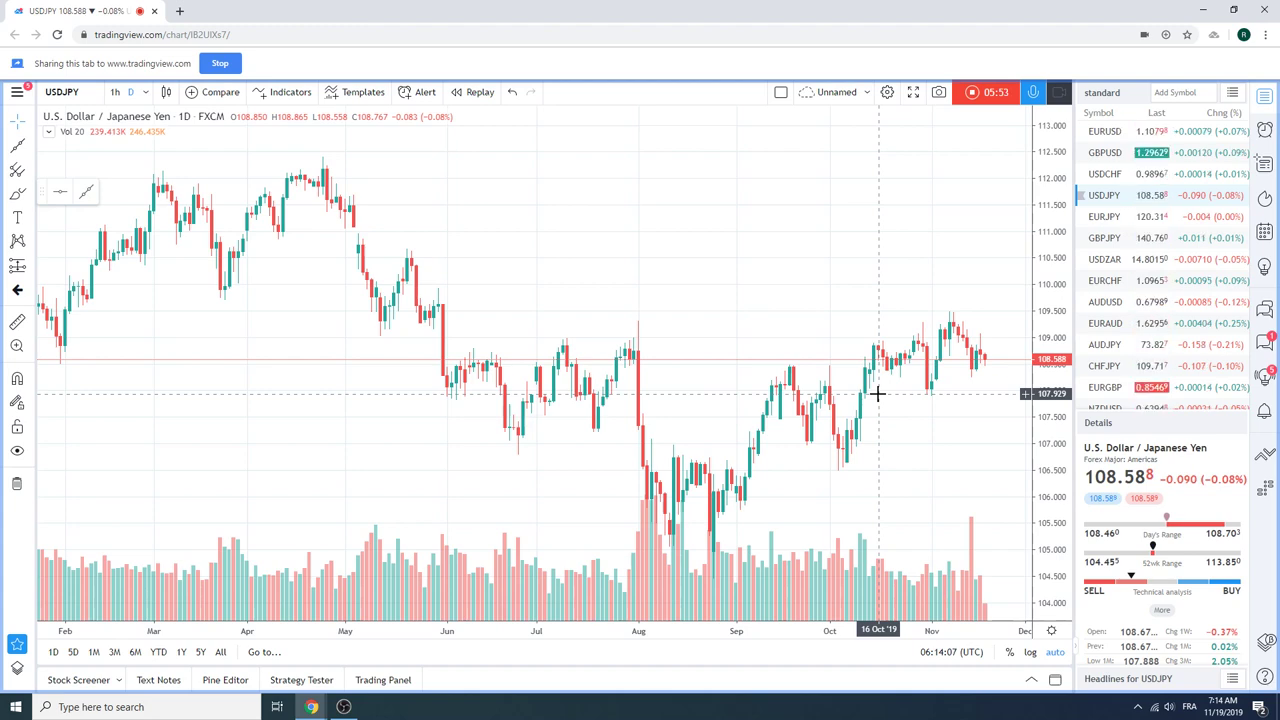
# - Review AUDUSD zoomed into recent months, then load the EURAUD daily chart
pyautogui.click(1106, 301)
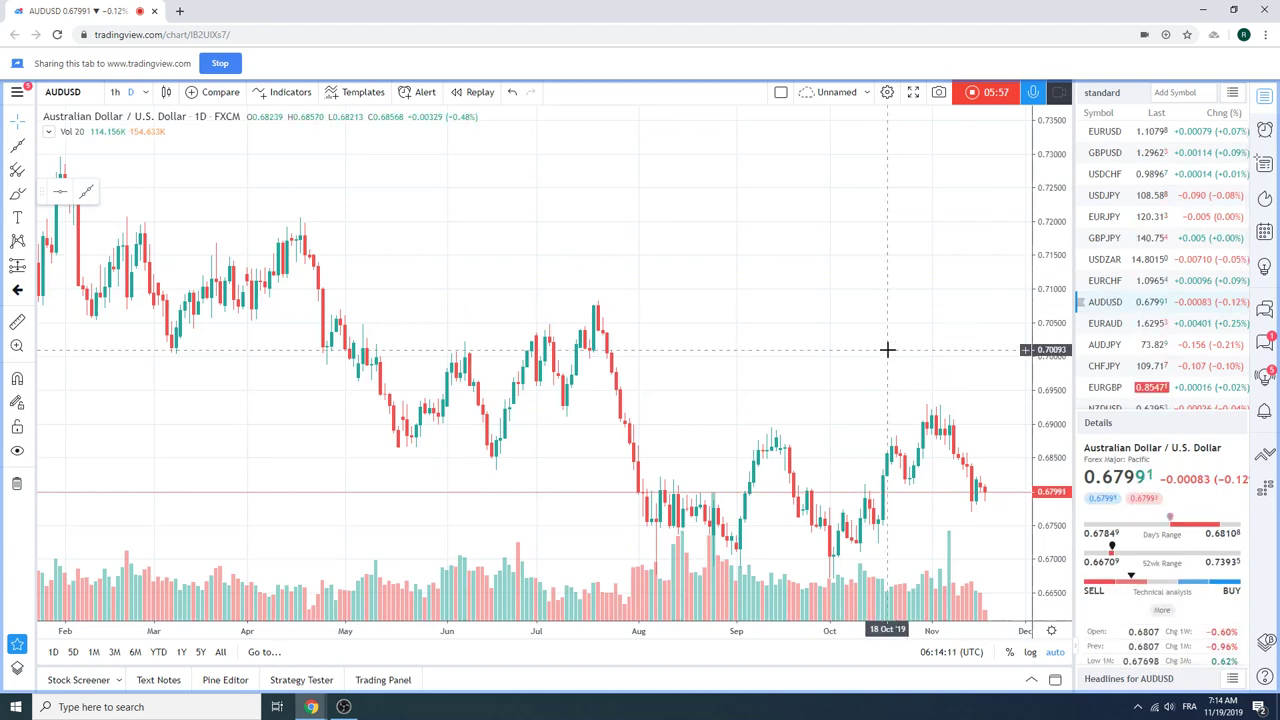
pyautogui.scroll(3, 887, 349)
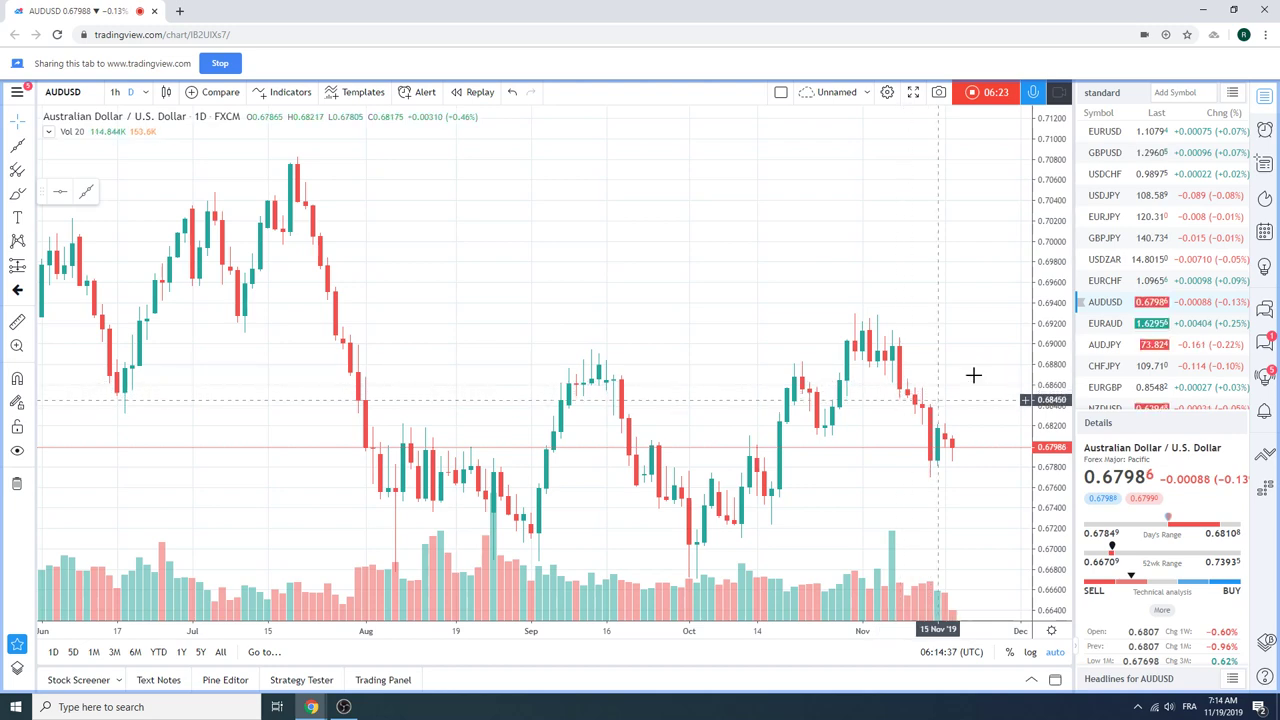
pyautogui.click(1105, 323)
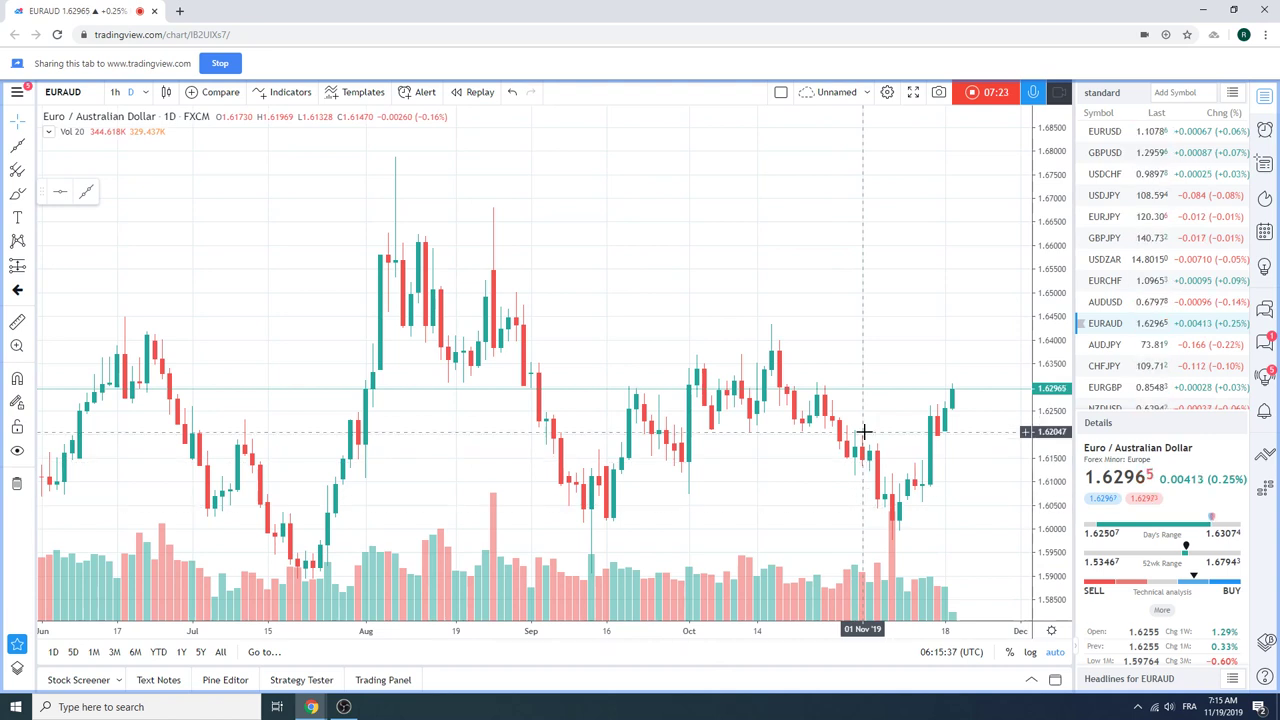
pyautogui.scroll(-2, 1148, 265)
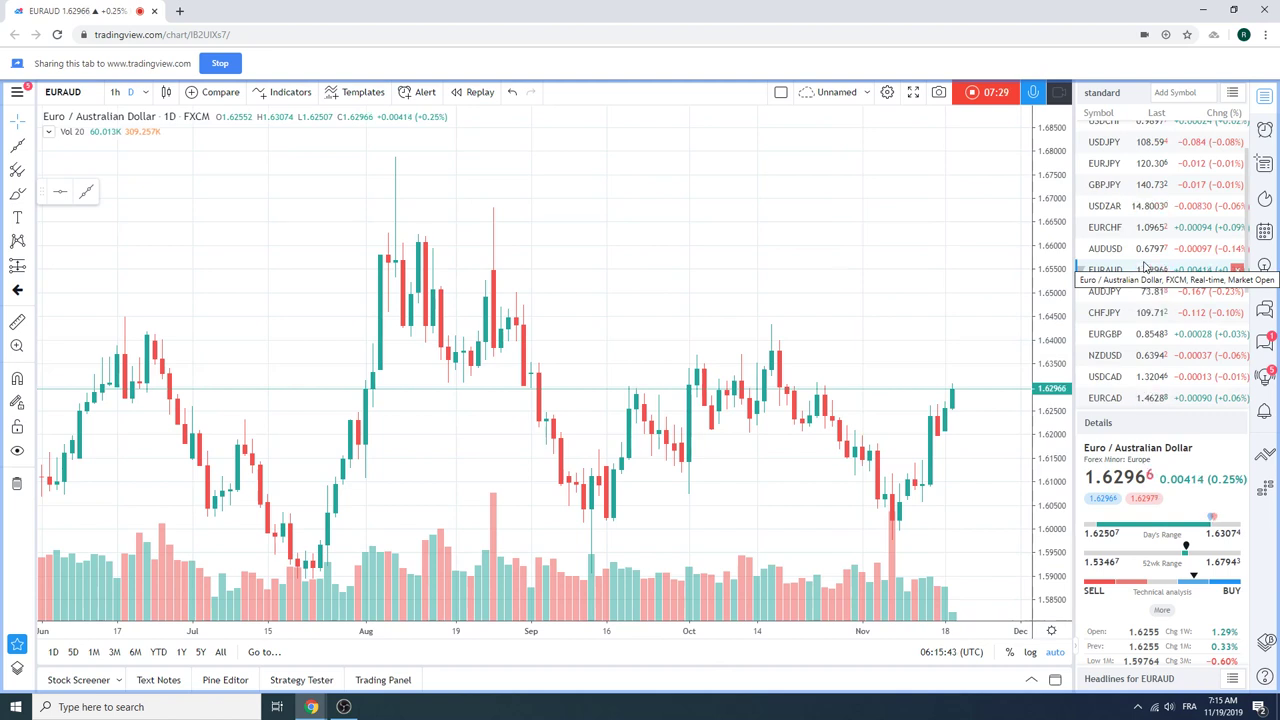
pyautogui.scroll(-1, 1148, 268)
pyautogui.scroll(-1, 1148, 266)
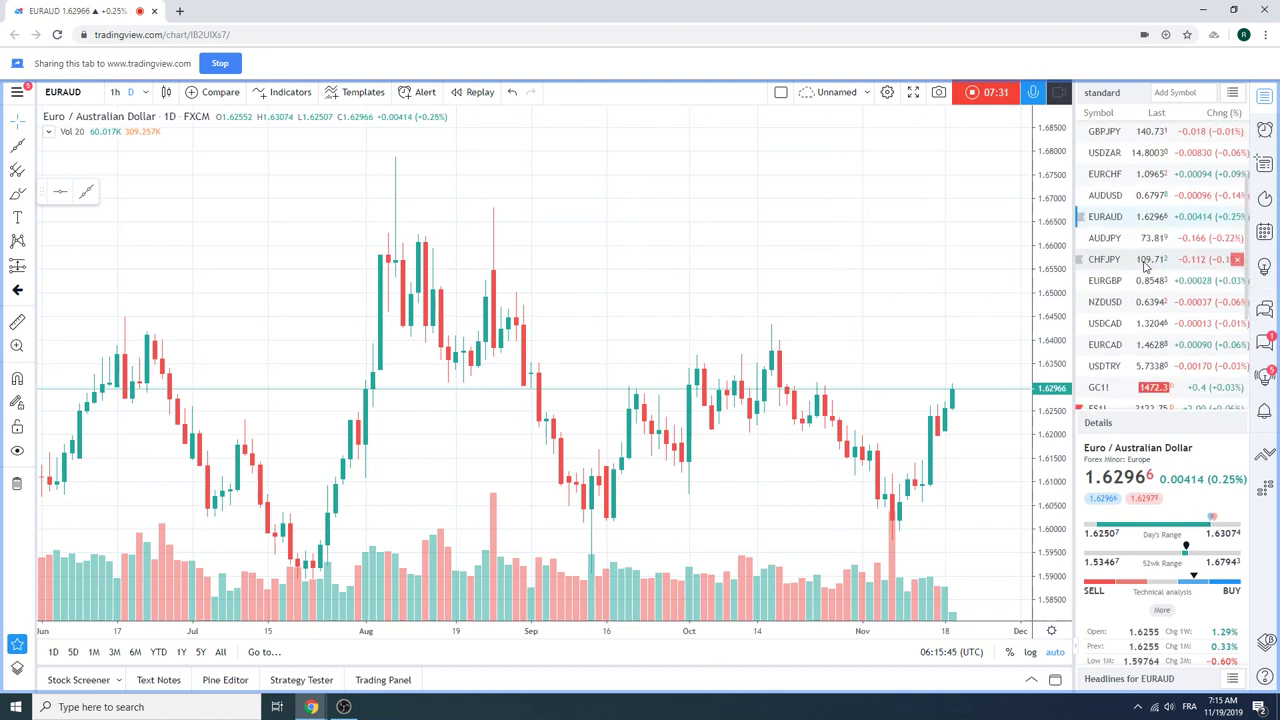
pyautogui.scroll(-1, 1147, 266)
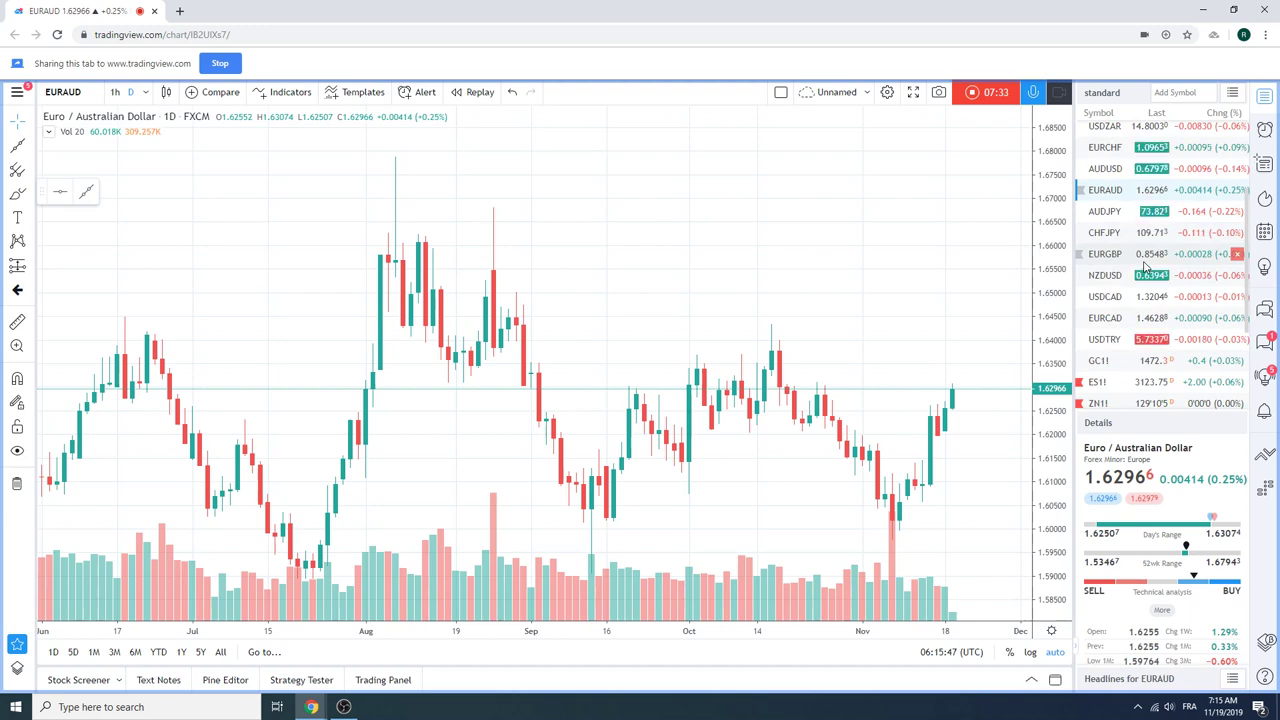
# - Load the Gold Futures (GC1!, COMEX) daily chart from the watchlist
pyautogui.click(1120, 362)
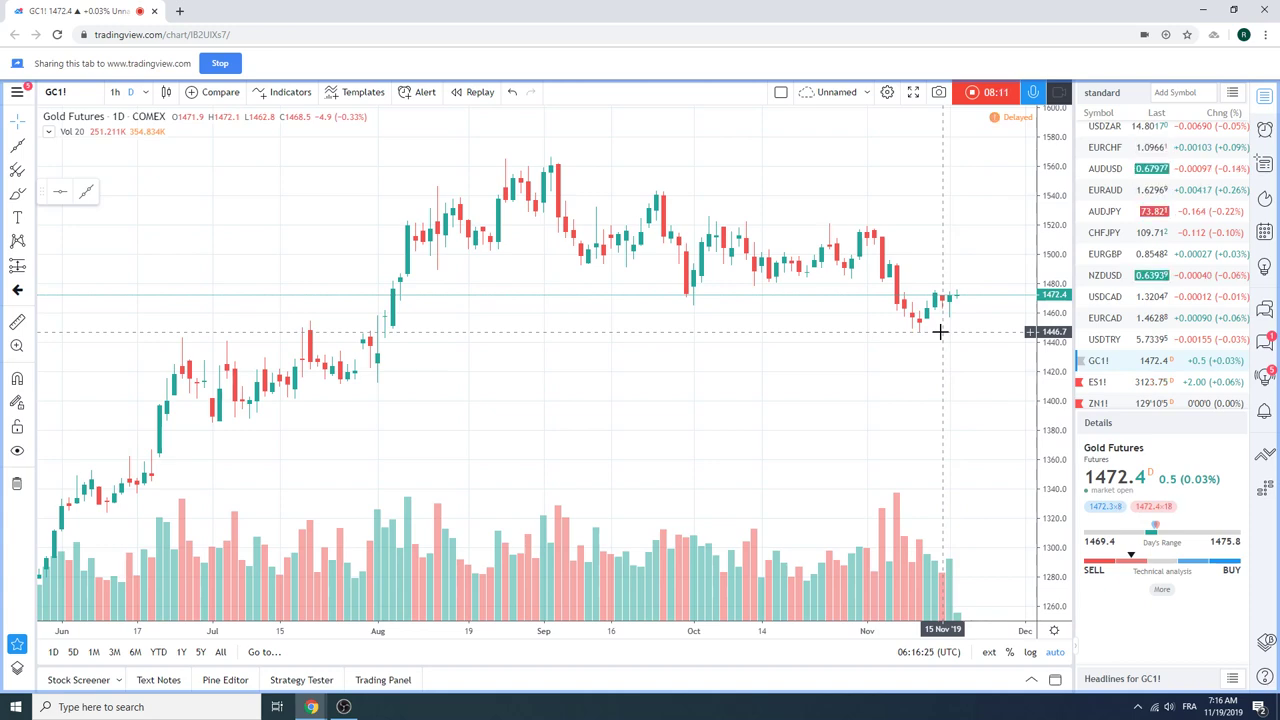
# - Show S&P 500 E-mini futures (ES1!) on 1-hour candles, zoomed out to about a week
pyautogui.click(1098, 382)
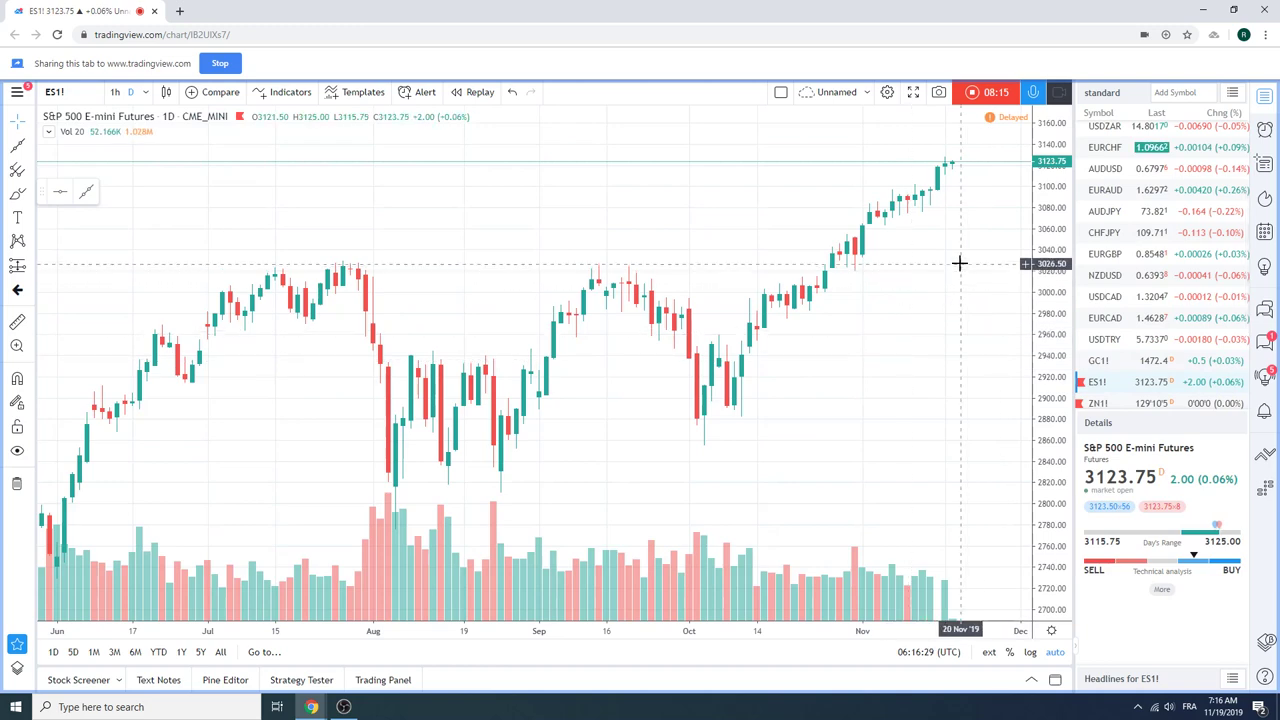
pyautogui.scroll(3, 851, 306)
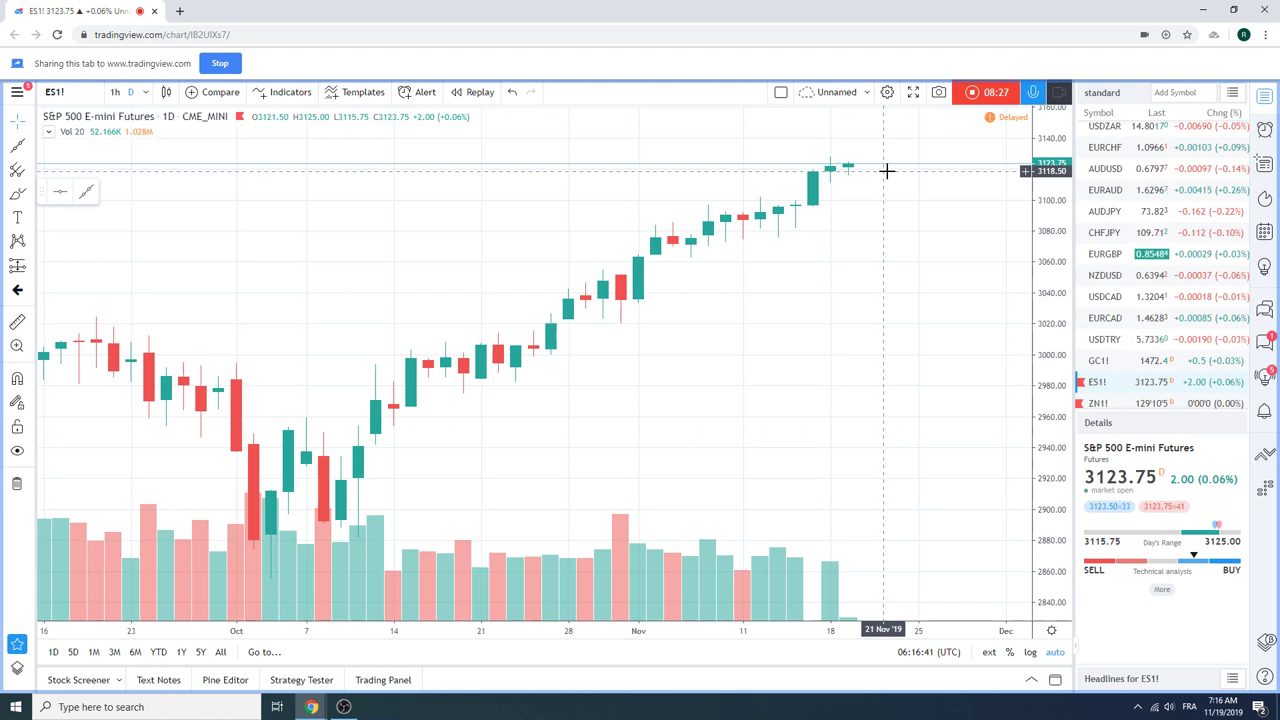
pyautogui.click(115, 91)
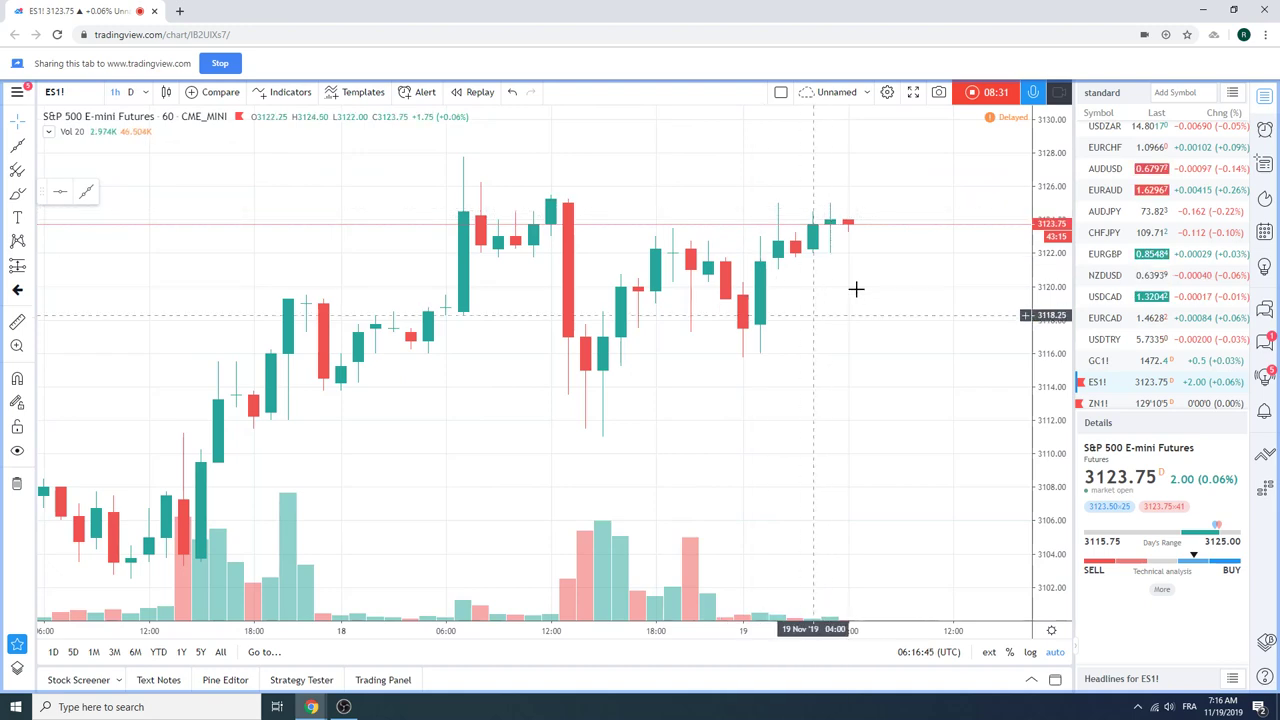
pyautogui.scroll(-5, 793, 274)
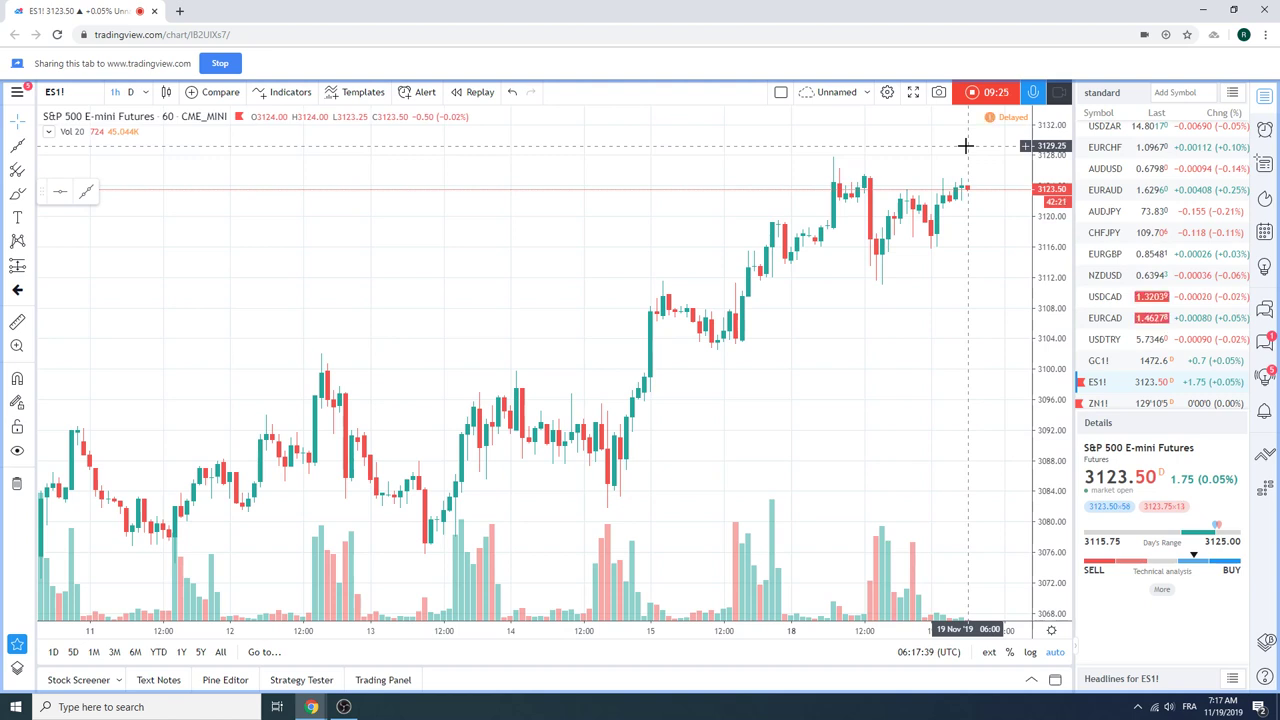
pyautogui.scroll(-1, 1123, 213)
pyautogui.scroll(-1, 1123, 213)
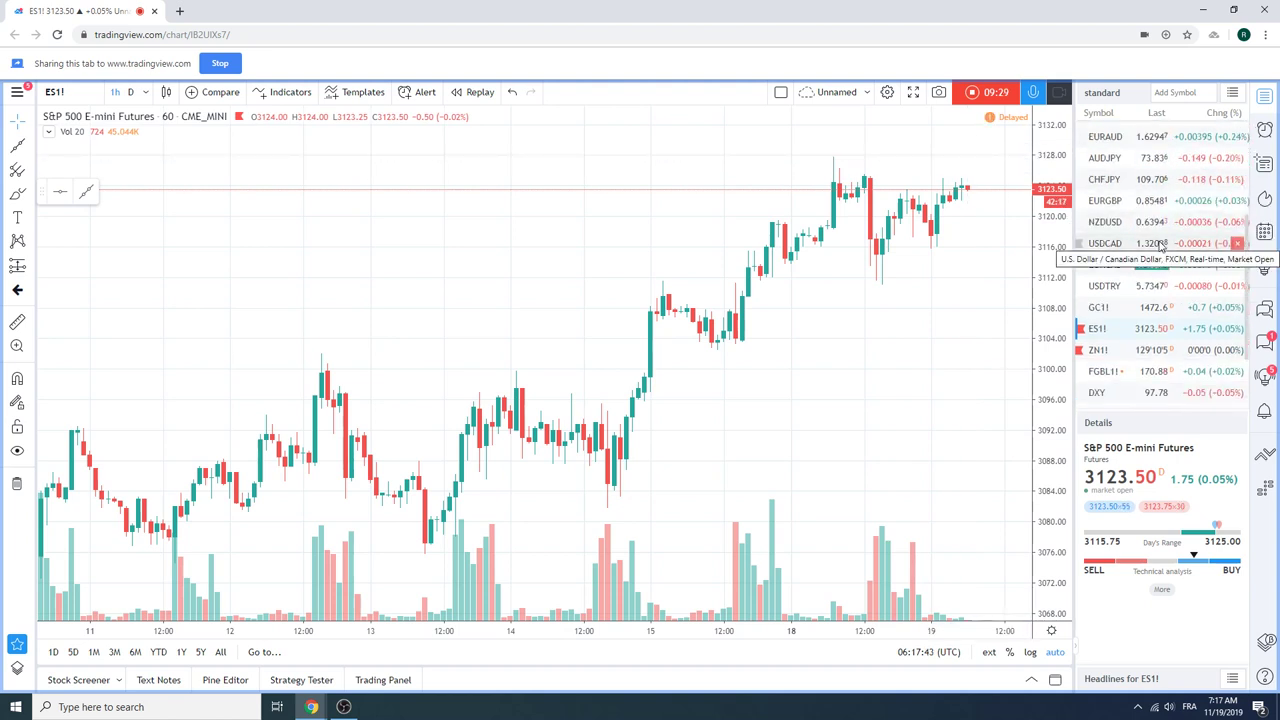
pyautogui.scroll(3, 1170, 300)
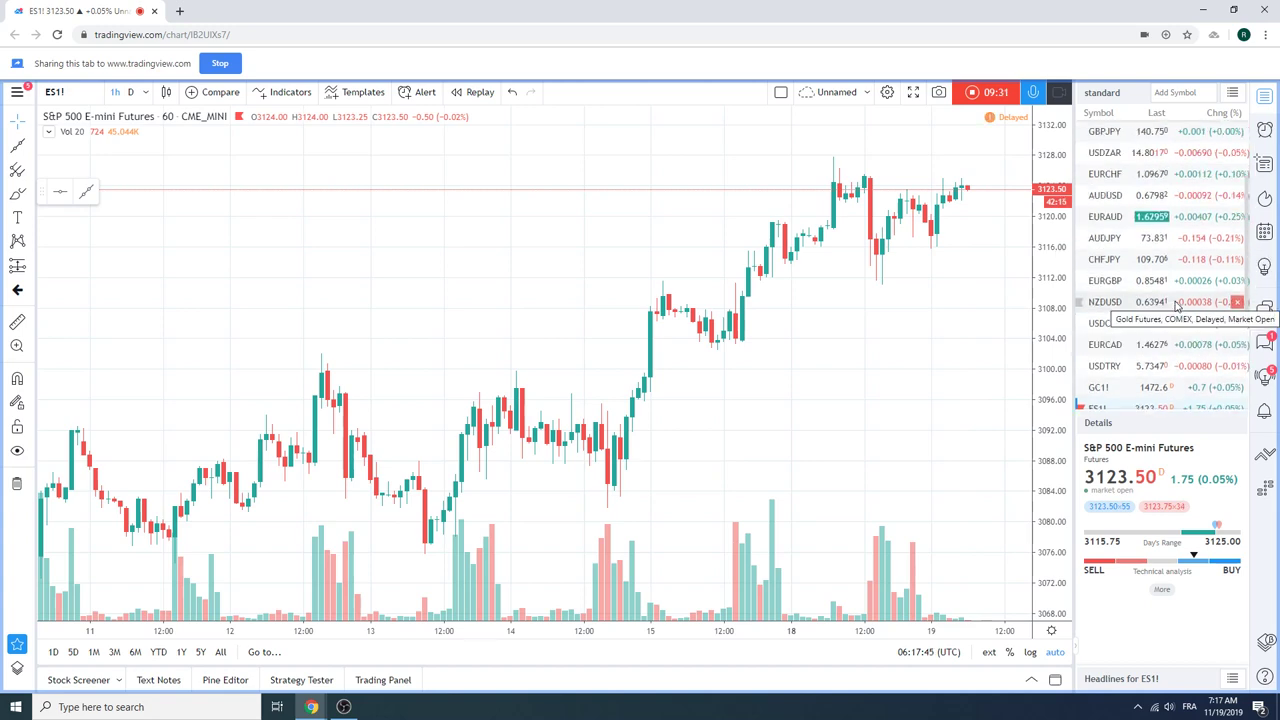
pyautogui.scroll(1, 1177, 305)
# - Load the U.S. Dollar / South African Rand (USDZAR) daily chart, trading near 14.8035
pyautogui.click(1105, 179)
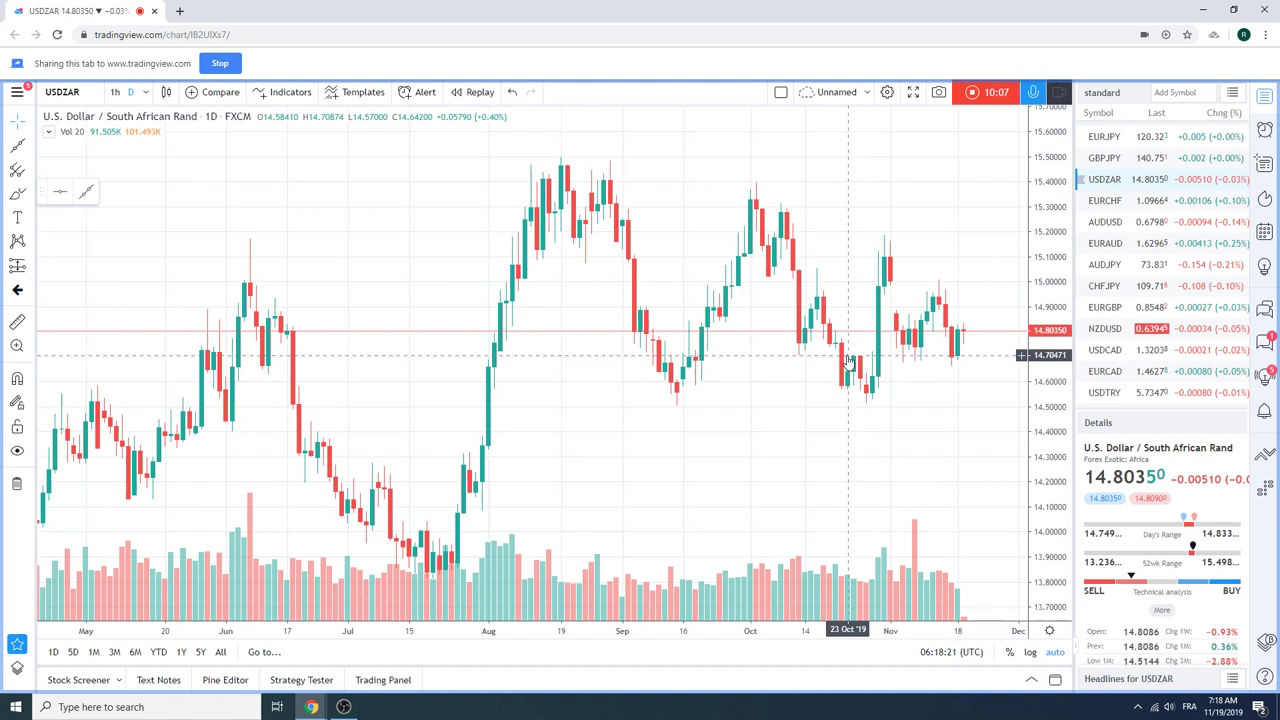
pyautogui.scroll(2, 1130, 278)
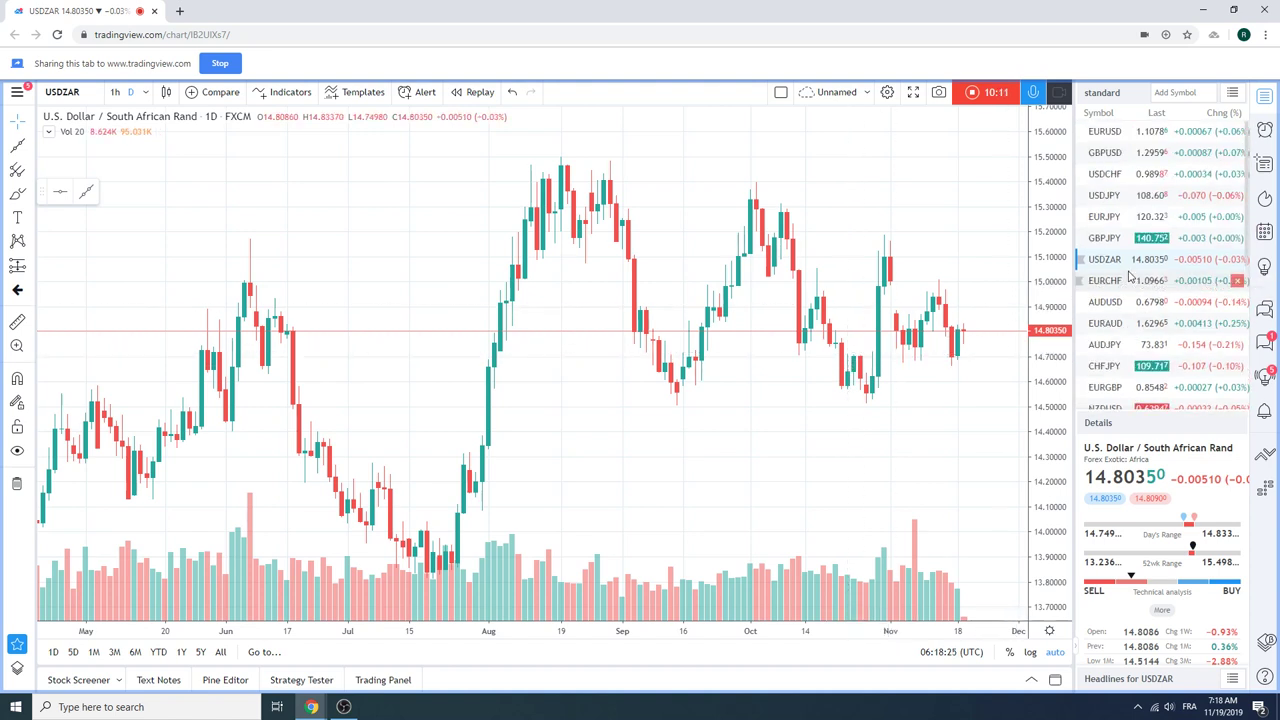
pyautogui.scroll(-1, 1140, 290)
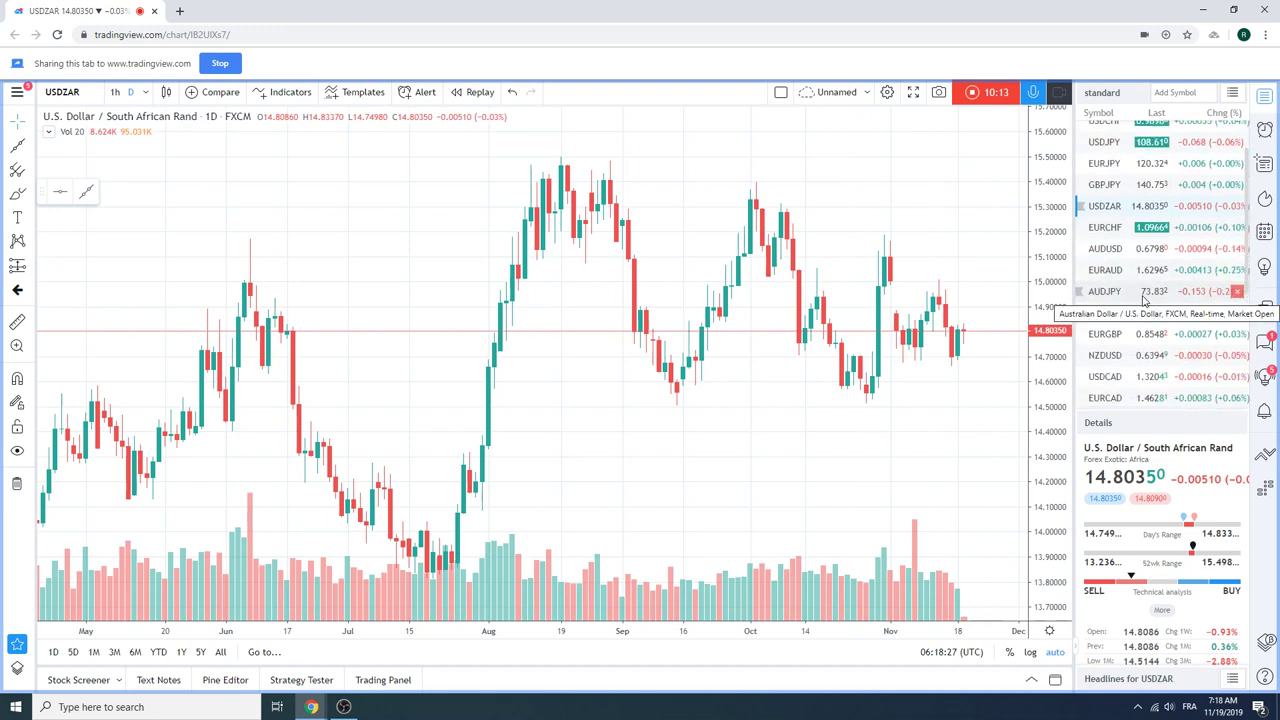
# - Load the U.S. Dollar / Canadian Dollar (USDCAD) daily chart, last at 1.32037
pyautogui.click(1134, 377)
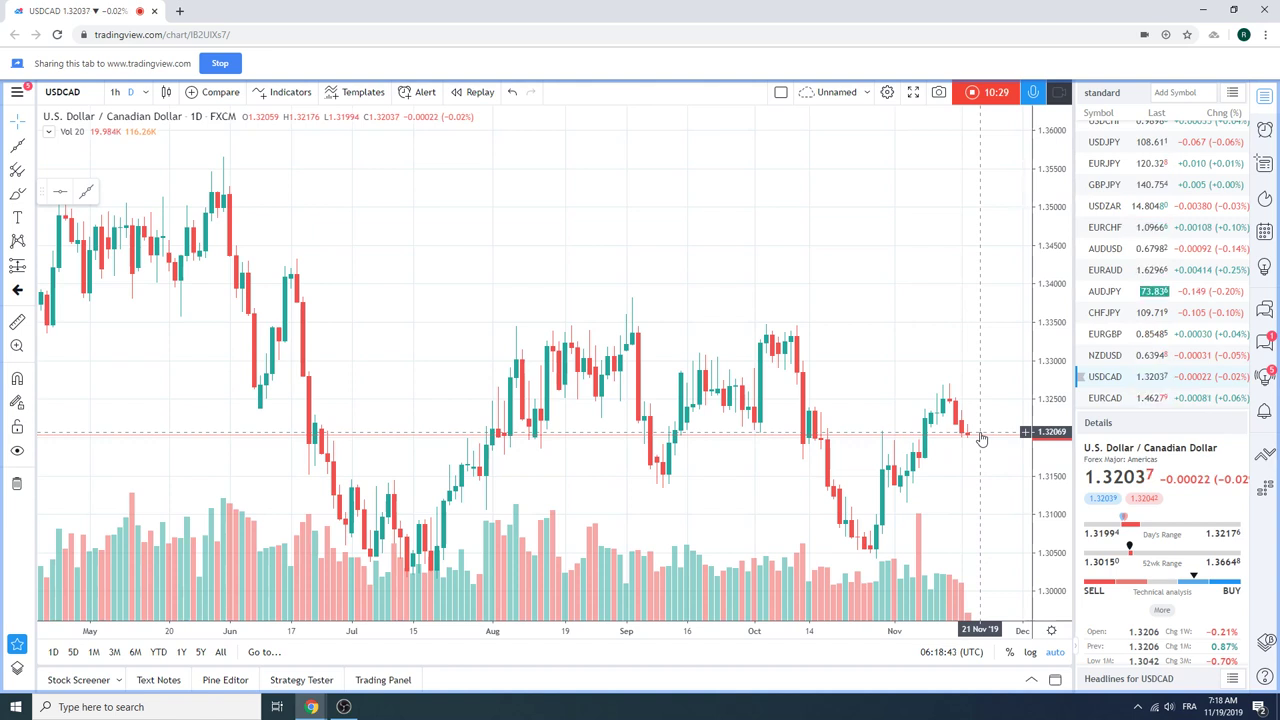
pyautogui.scroll(-2, 1152, 345)
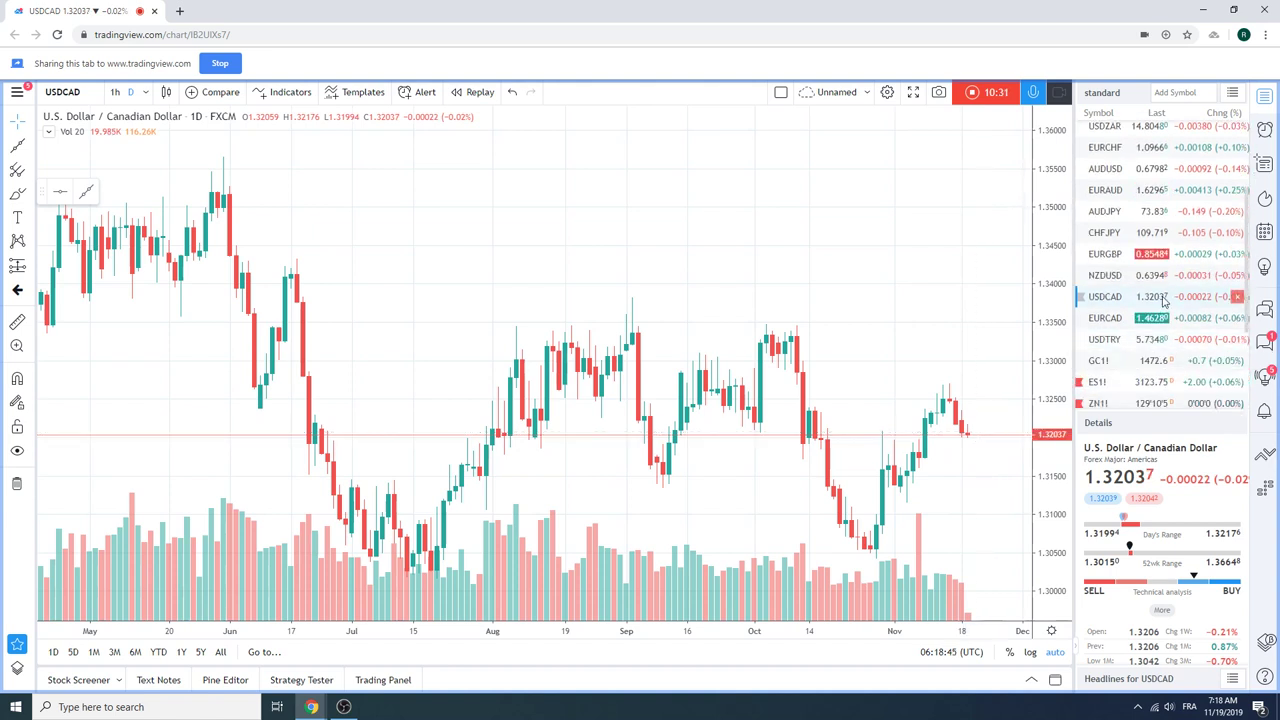
pyautogui.scroll(-2, 1152, 345)
# - Search CL and load the CL1! Light Crude Oil Futures contract on the daily chart
pyautogui.click(90, 96)
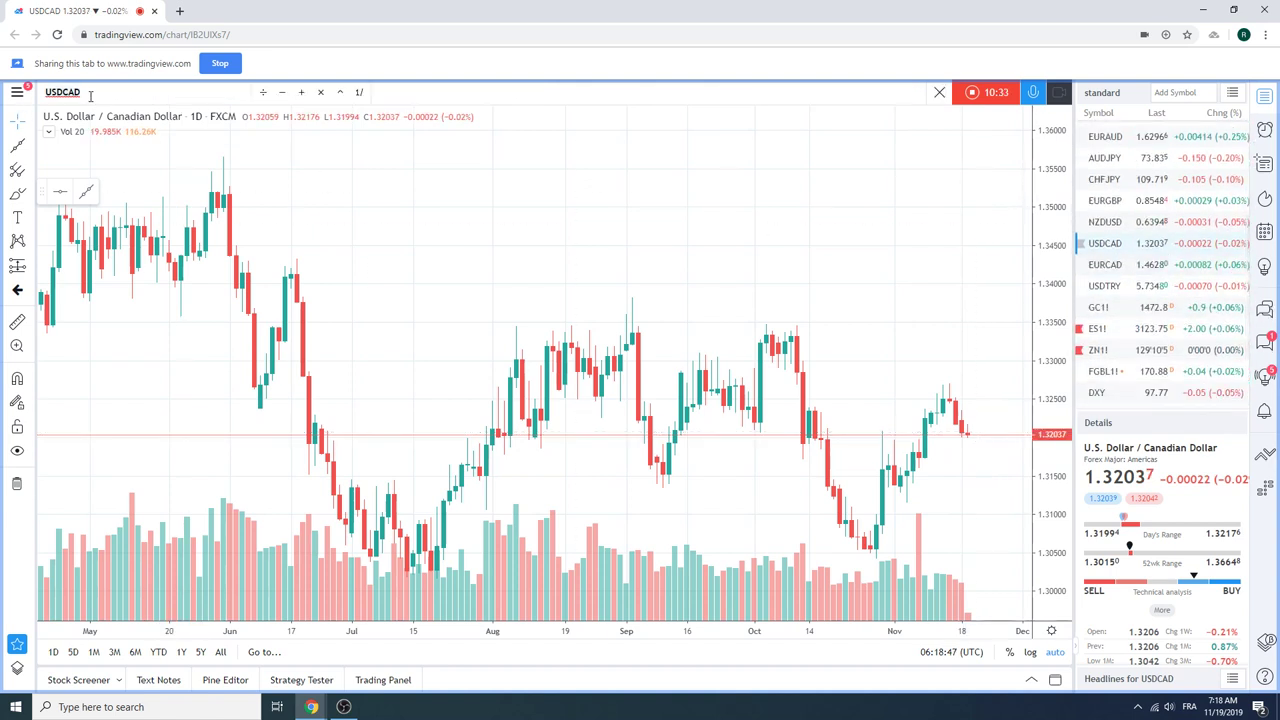
pyautogui.write('CL')
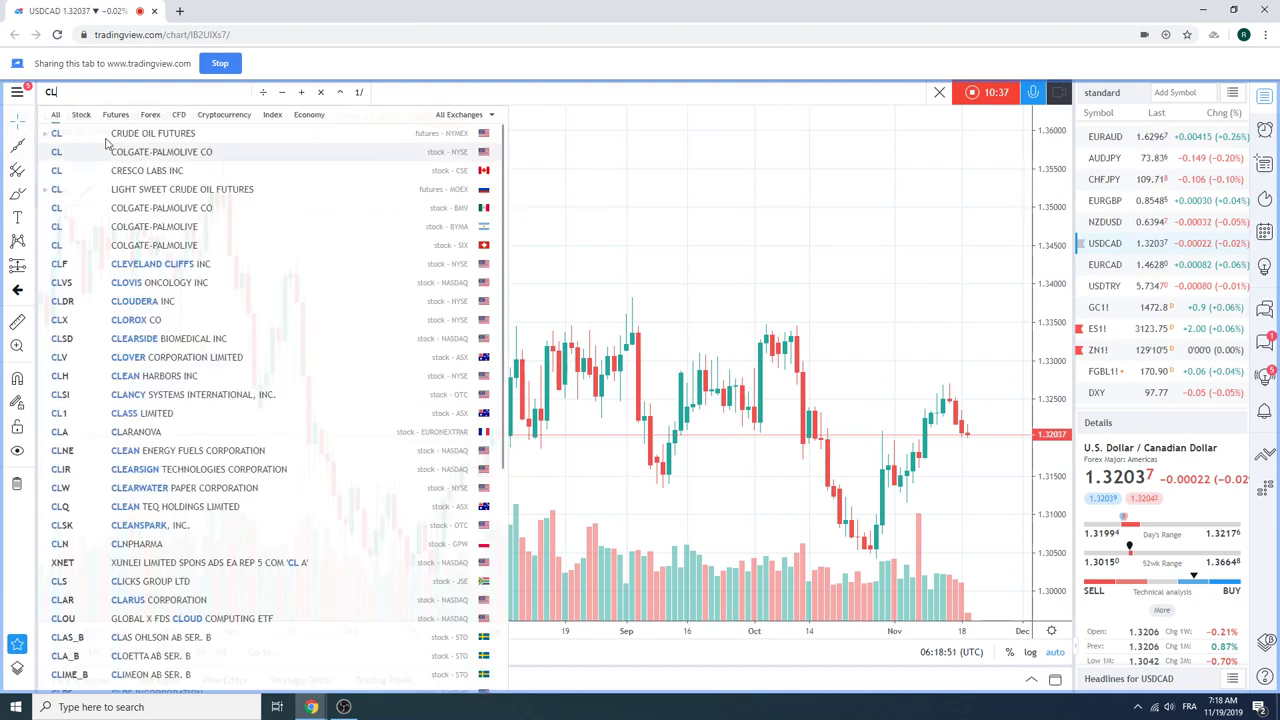
pyautogui.click(44, 133)
pyautogui.click(125, 152)
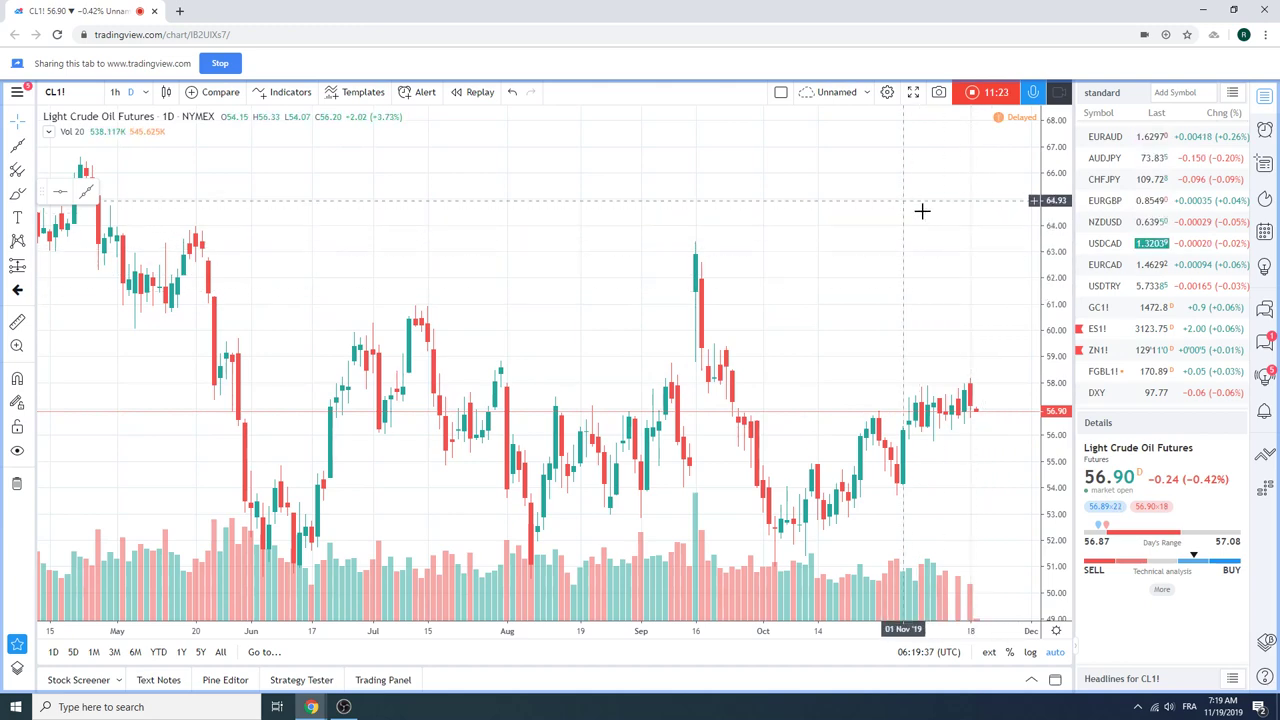
# - Zoom out the crude oil chart to span spring 2018 through November 2019
pyautogui.scroll(-5, 943, 223)
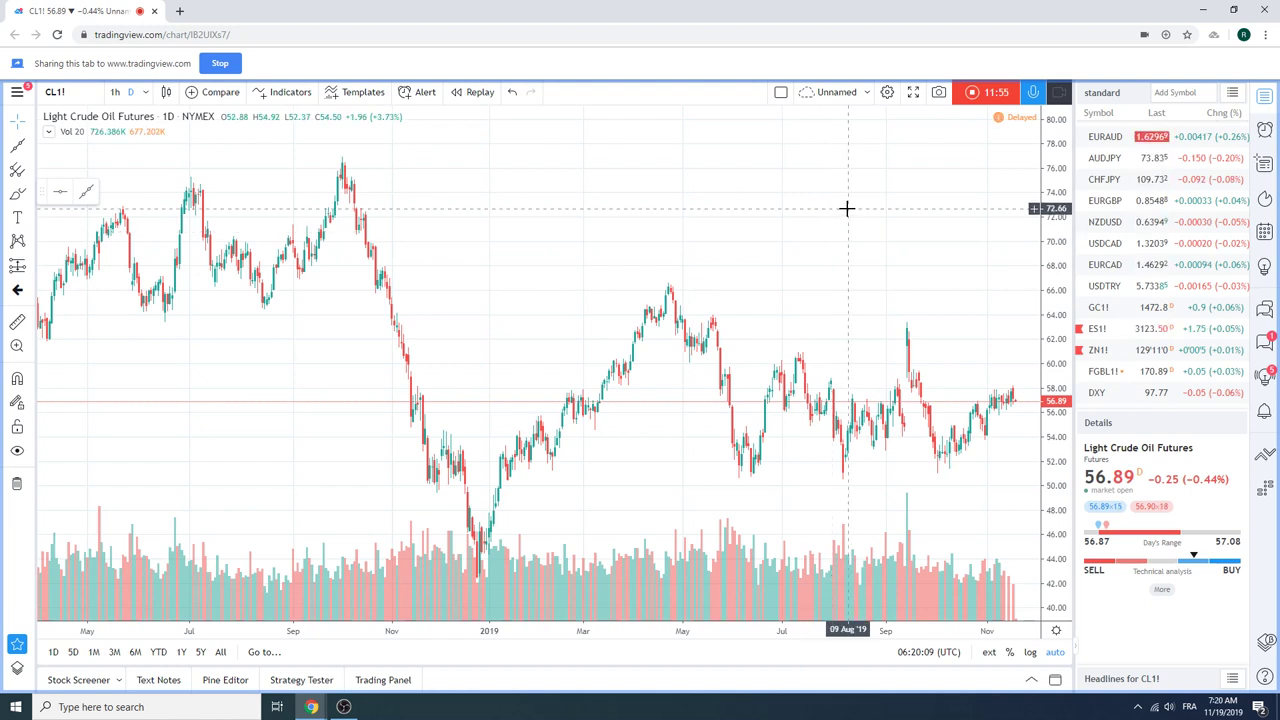
pyautogui.scroll(4, 1170, 255)
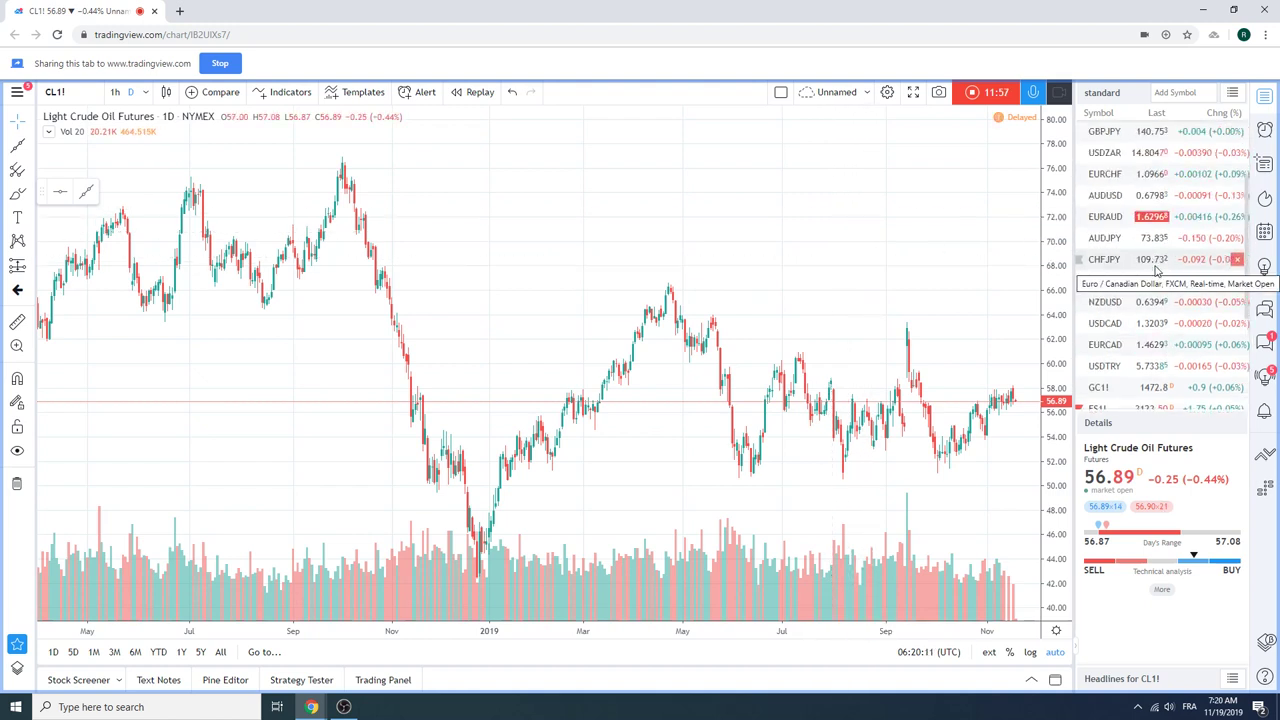
pyautogui.scroll(2, 1155, 260)
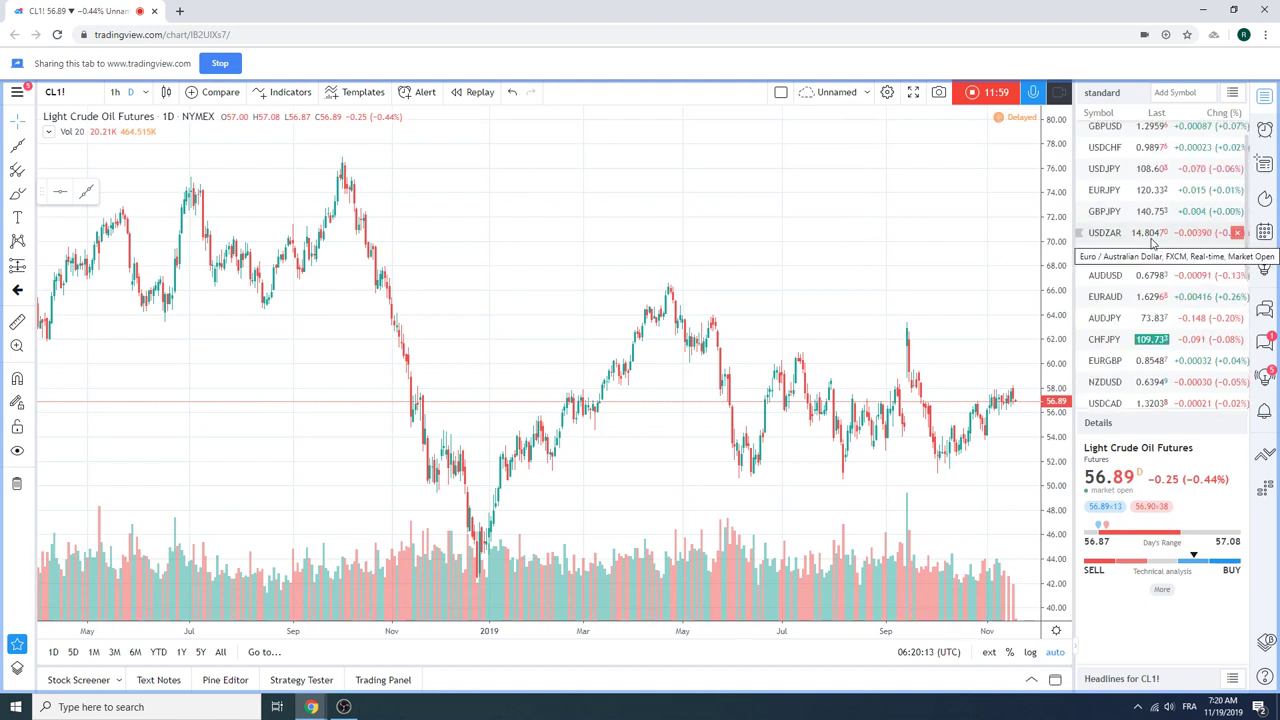